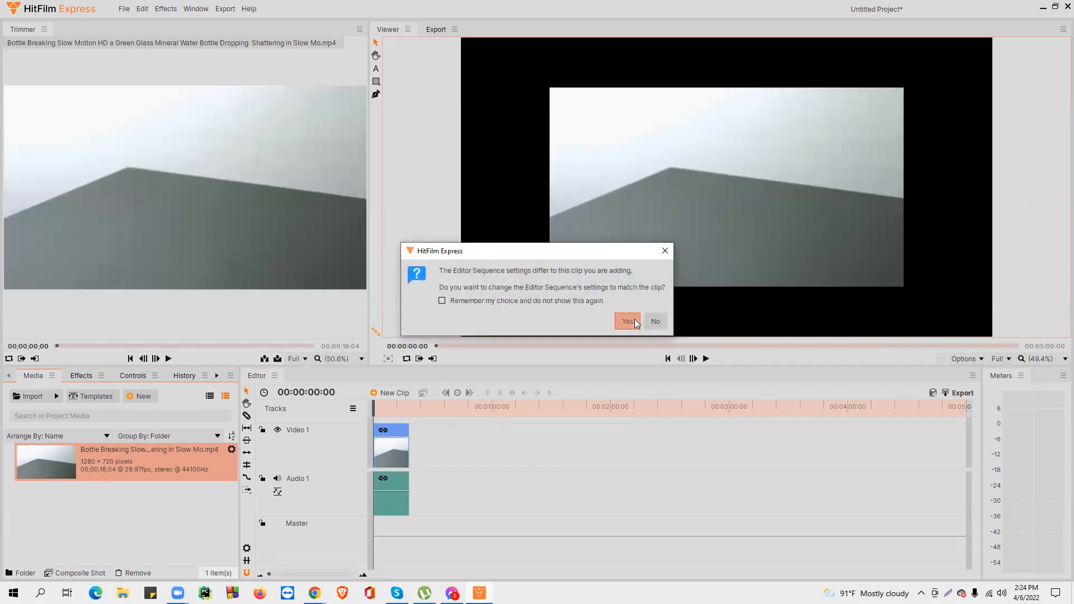
Step: Match the editor sequence settings to the added clip and unlink the clip's audio from its video
click(634, 320)
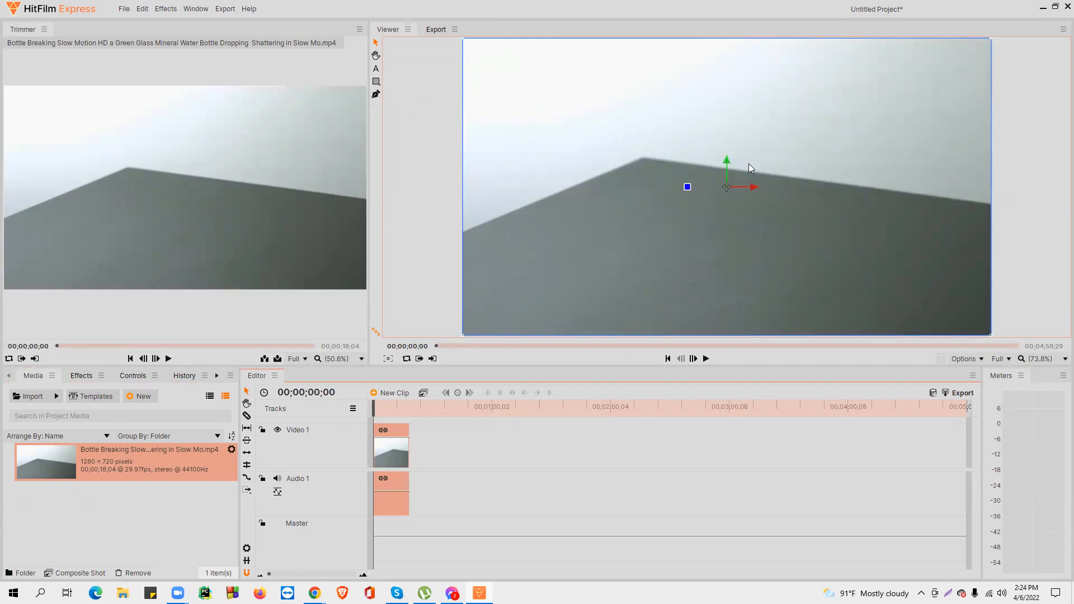
click(443, 464)
click(401, 456)
right_click(393, 458)
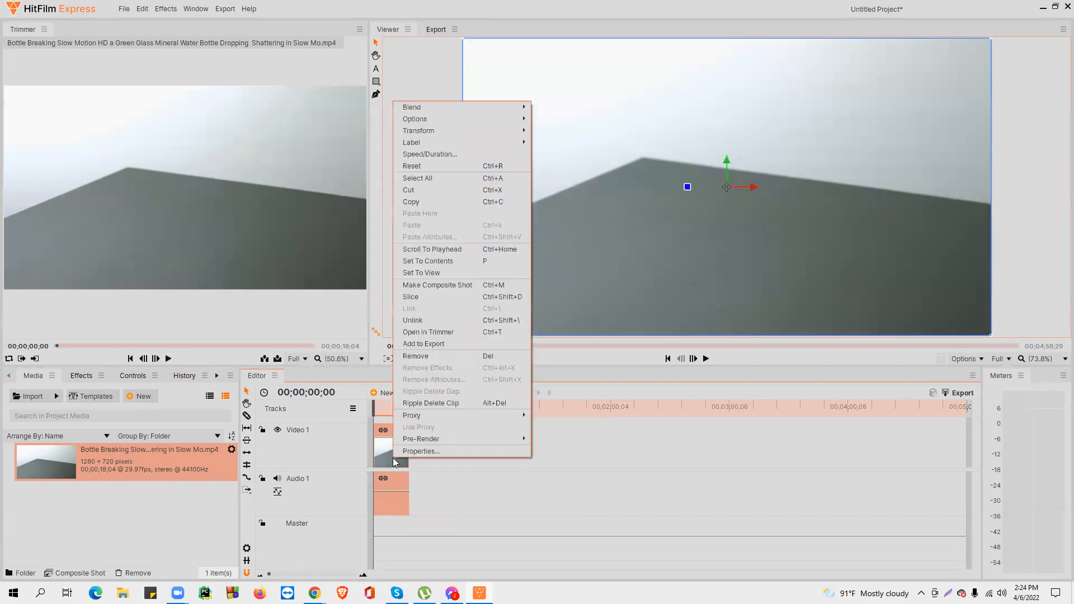
click(399, 452)
right_click(398, 452)
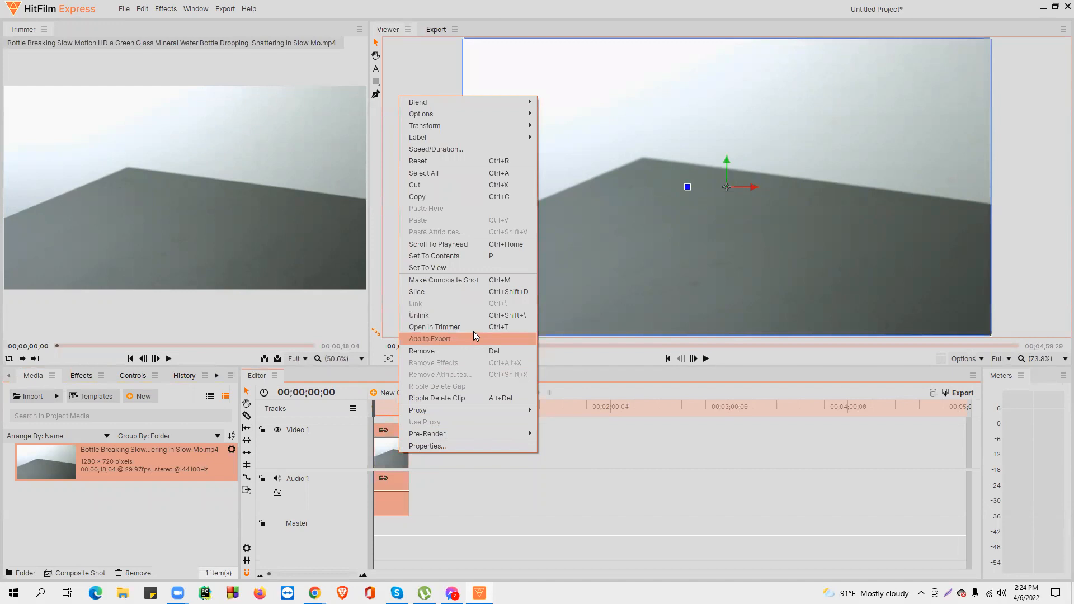
click(488, 315)
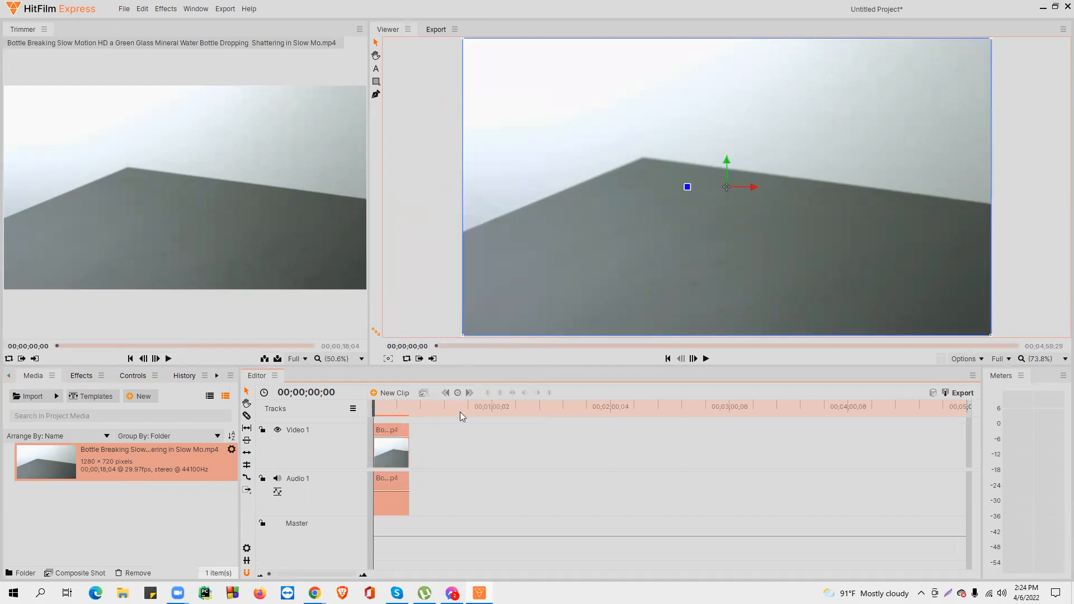
Step: Delete the clip's audio on Audio 1
click(448, 446)
click(395, 457)
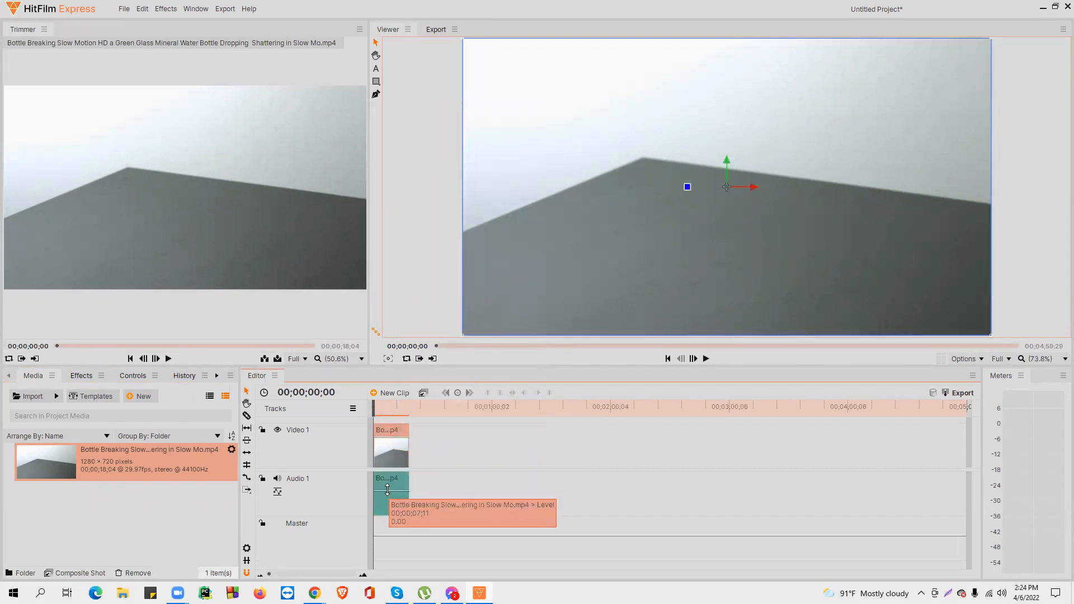
click(387, 495)
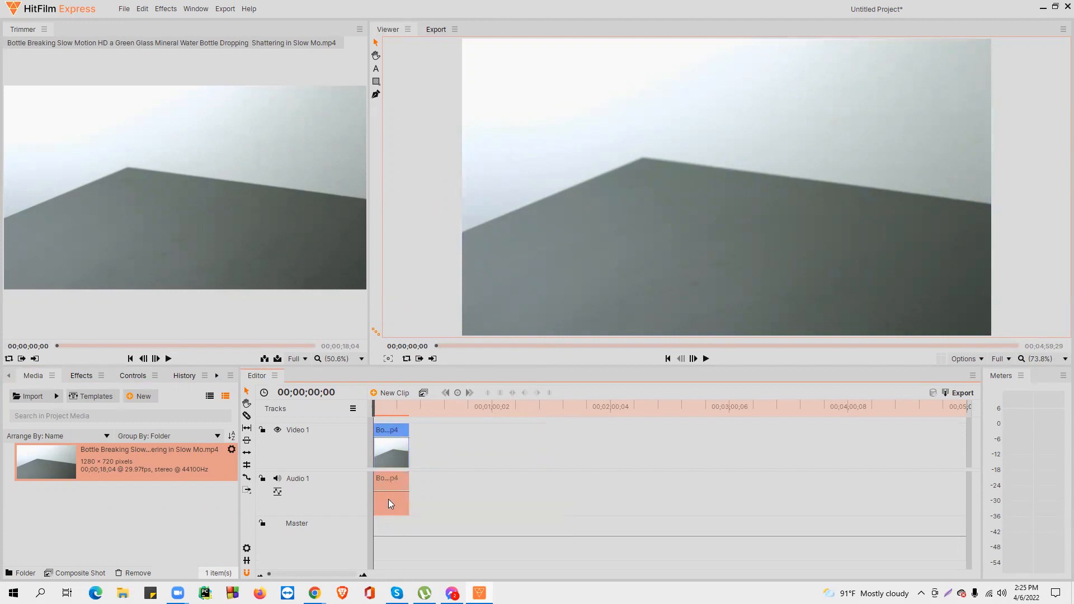
key(Delete)
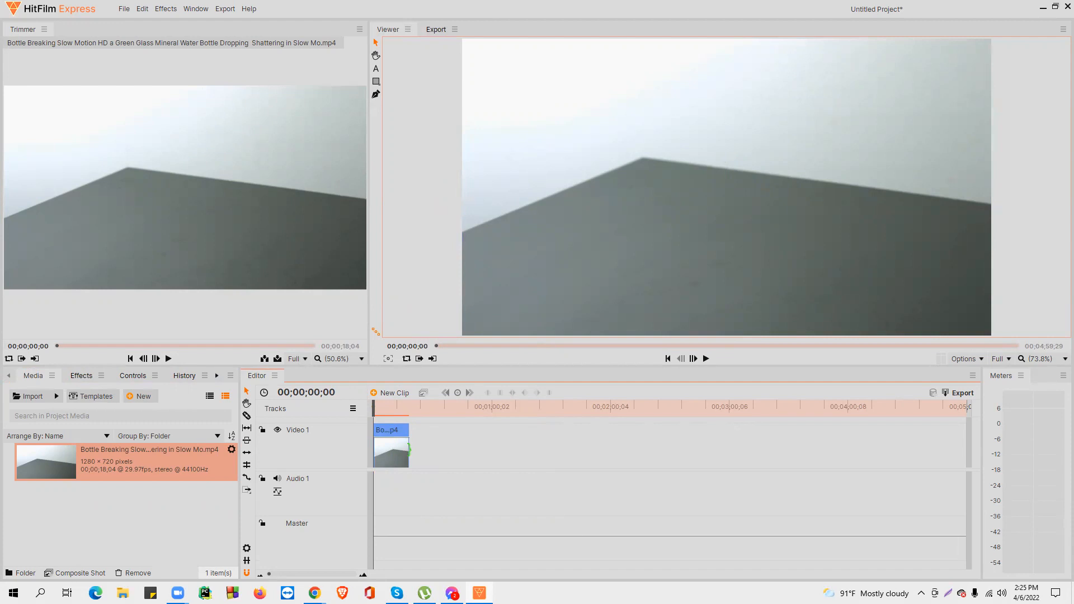
Step: Slice the video clip at two points around the bottle's impact with the Slice tool
click(390, 450)
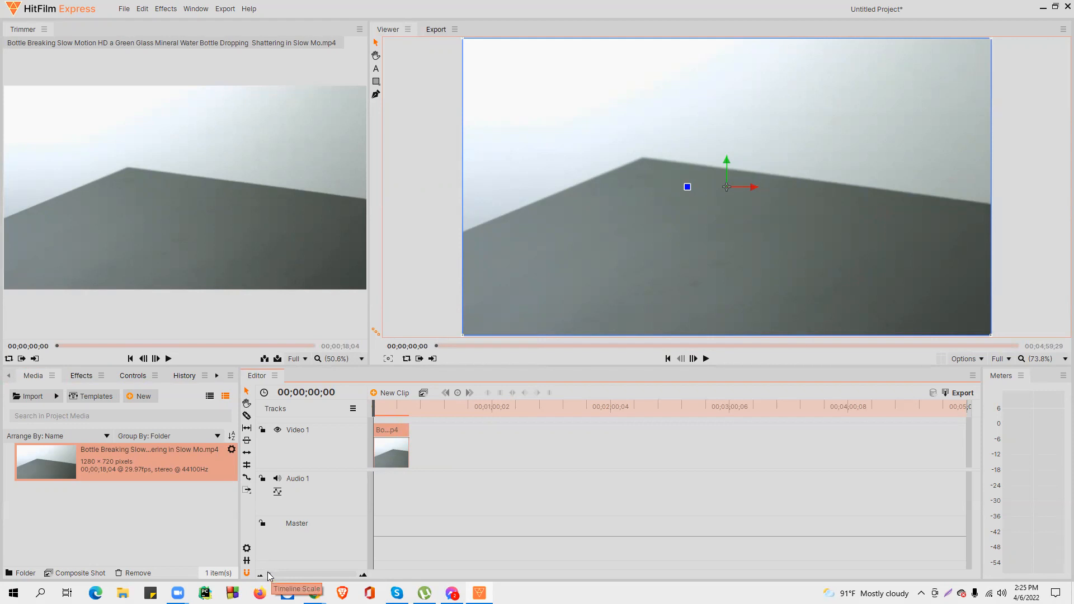
drag(268, 576, 318, 576)
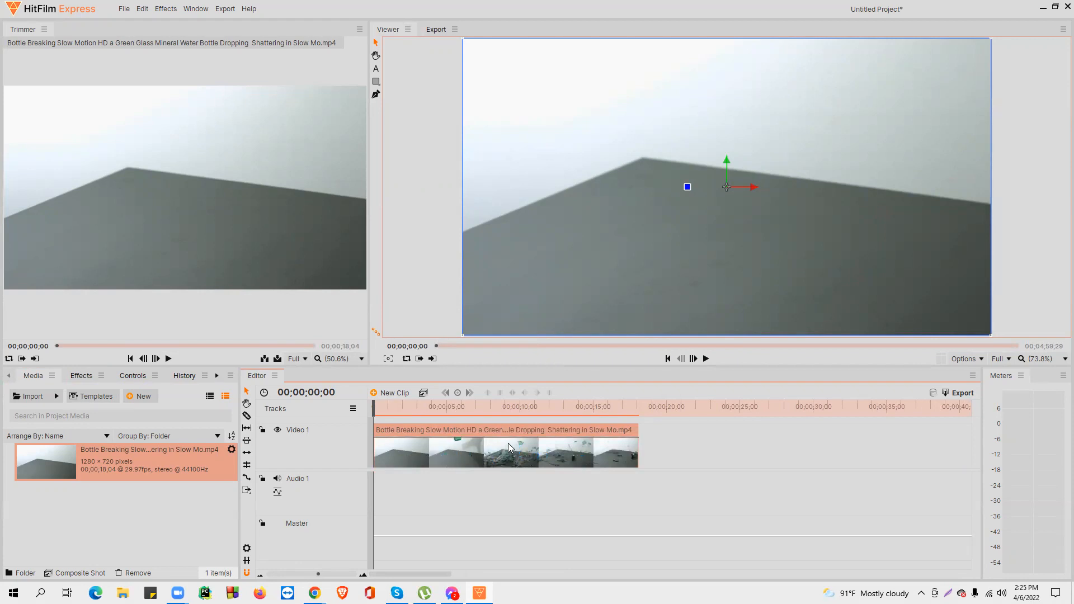
click(325, 570)
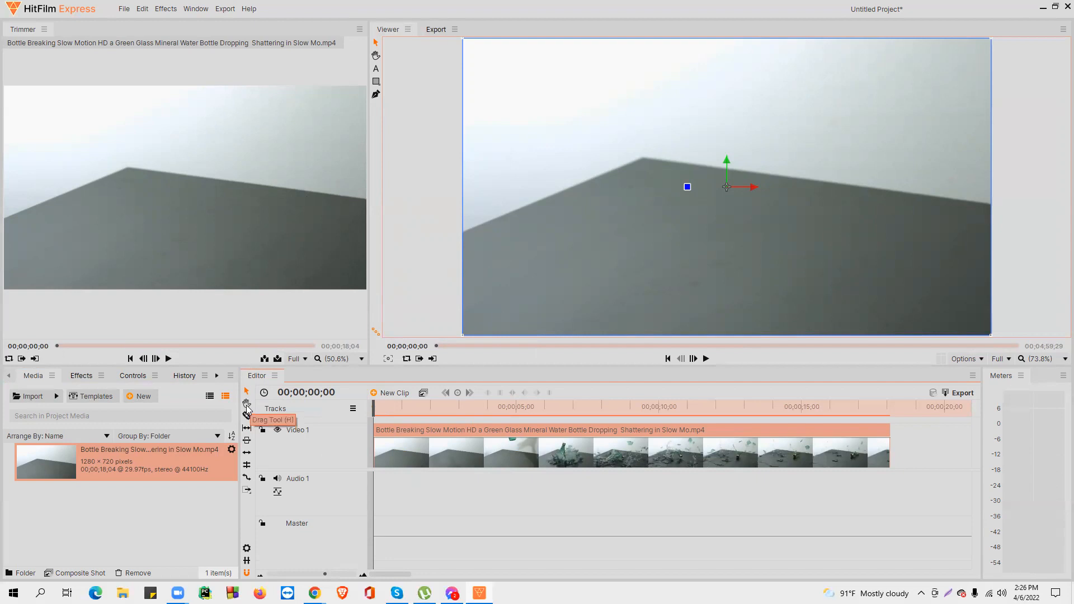
click(247, 404)
drag(839, 447, 627, 453)
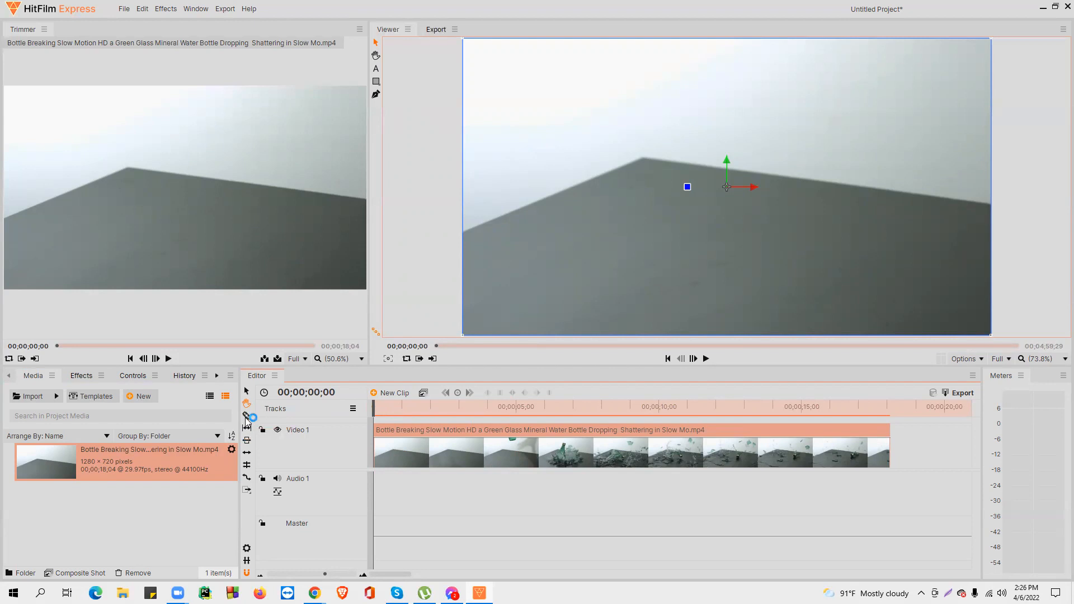
key(super+plus)
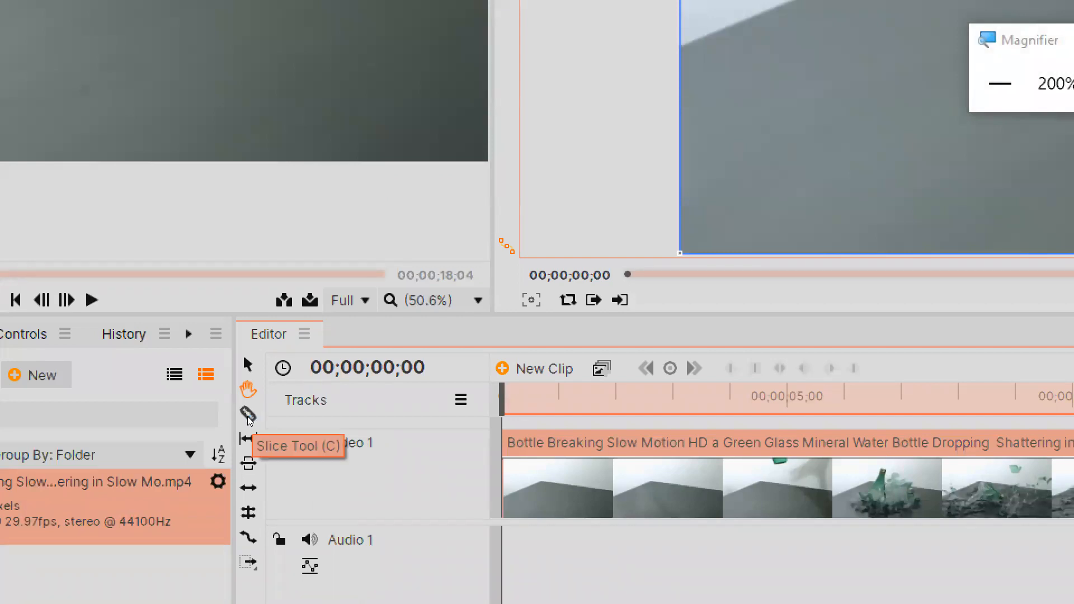
key(super+minus)
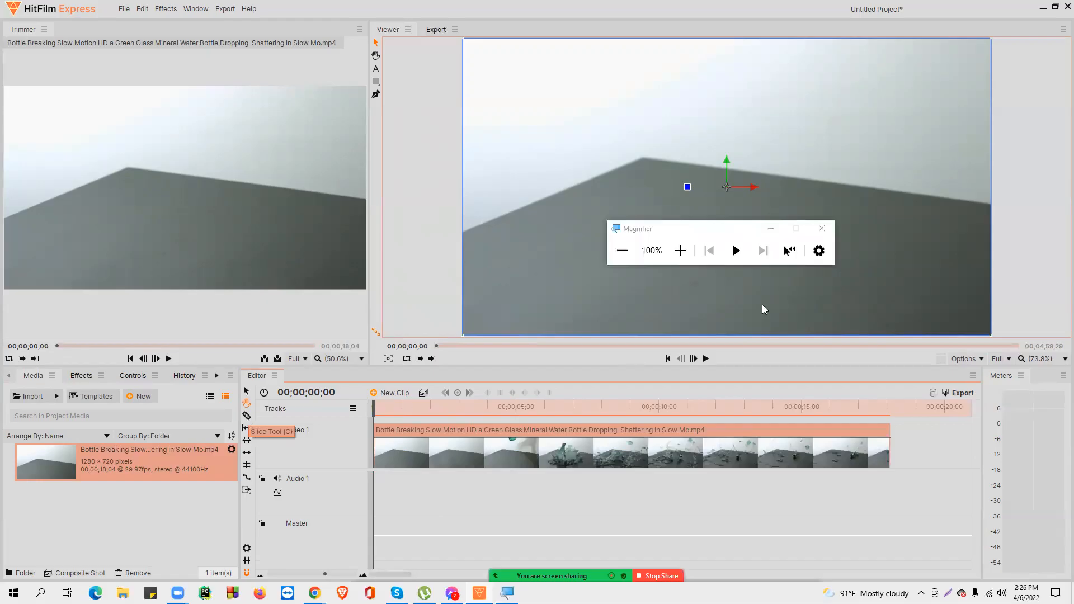
click(770, 229)
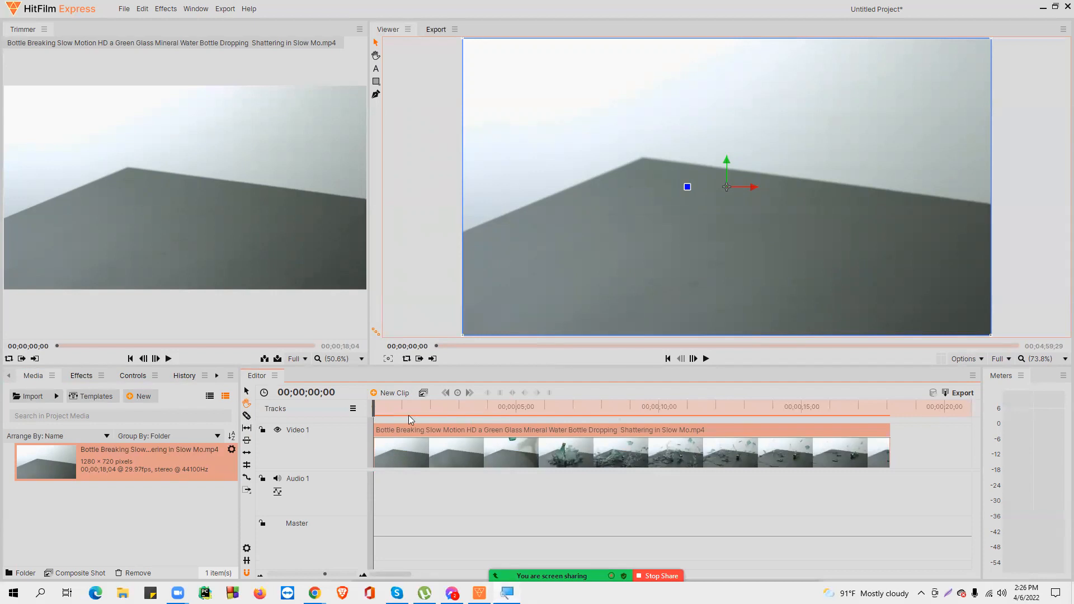
click(246, 417)
click(594, 446)
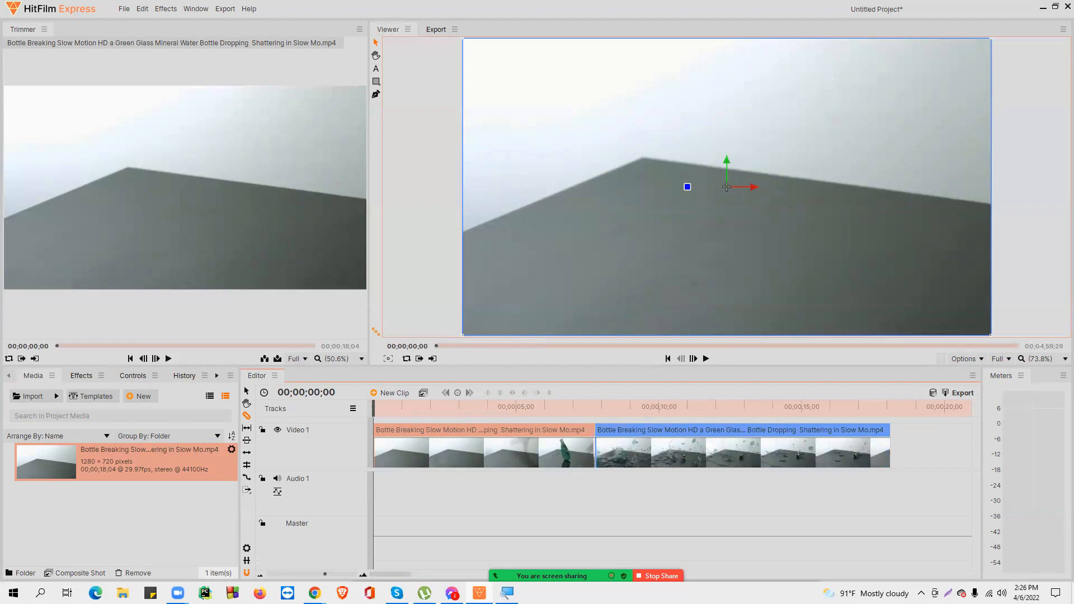
click(706, 446)
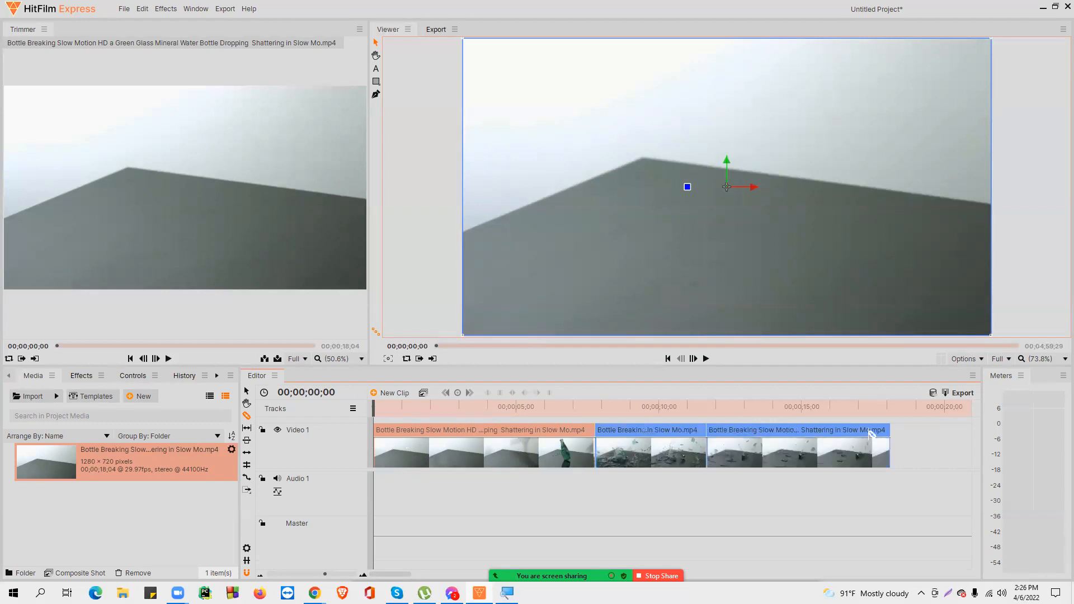
Step: Delete the middle segment of the sliced clip
click(246, 392)
click(649, 446)
key(Delete)
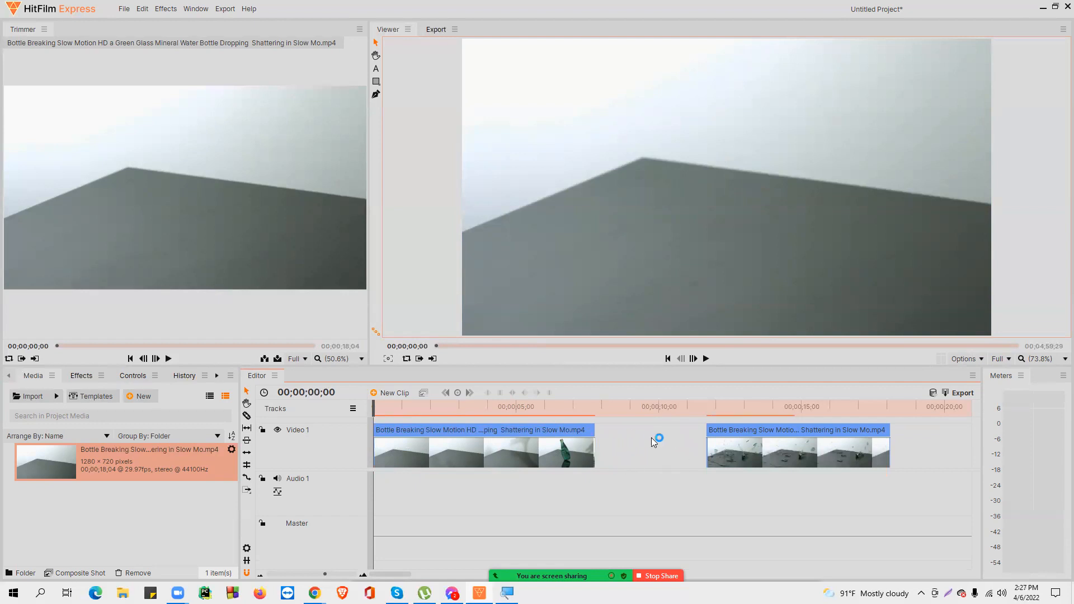
Step: Try to close the gap by moving the last segment against the first, then undo the move
click(717, 454)
click(565, 454)
click(721, 453)
ctrl+click(565, 455)
ctrl+click(532, 456)
click(727, 445)
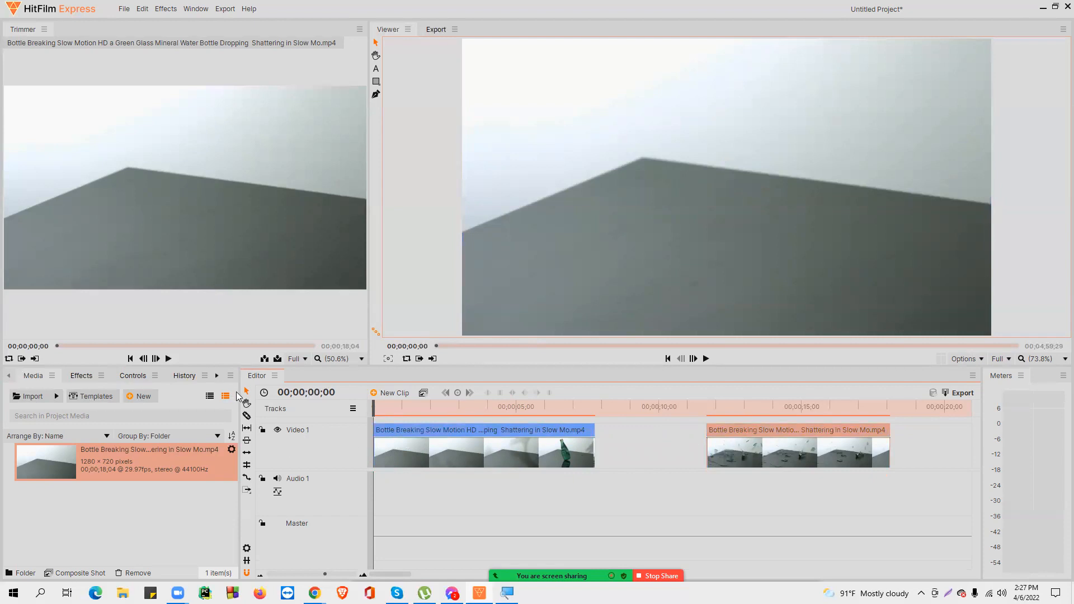
drag(775, 448, 691, 437)
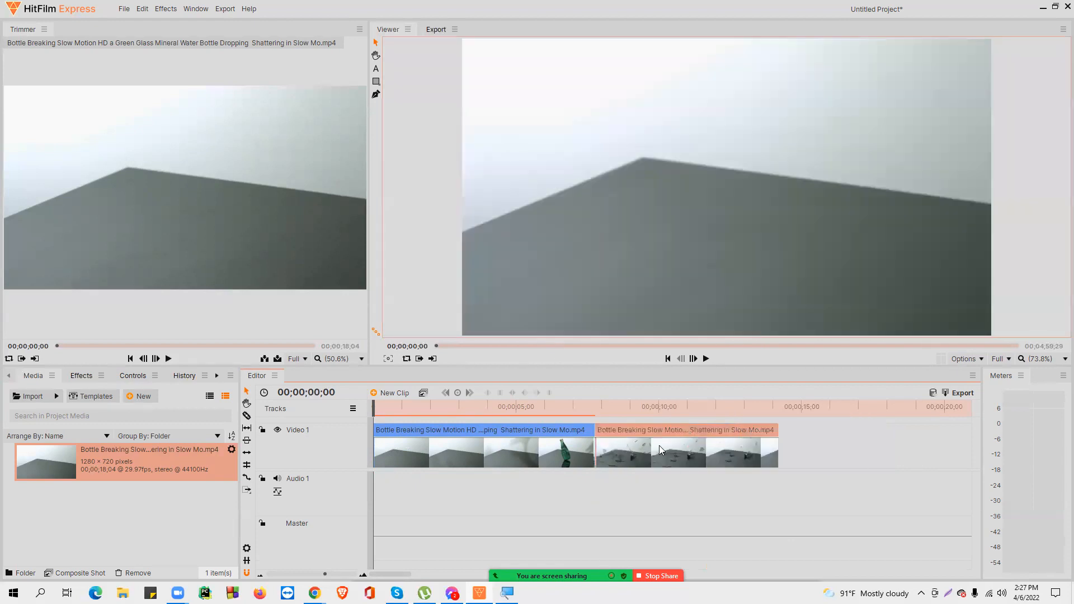
key(ctrl+z)
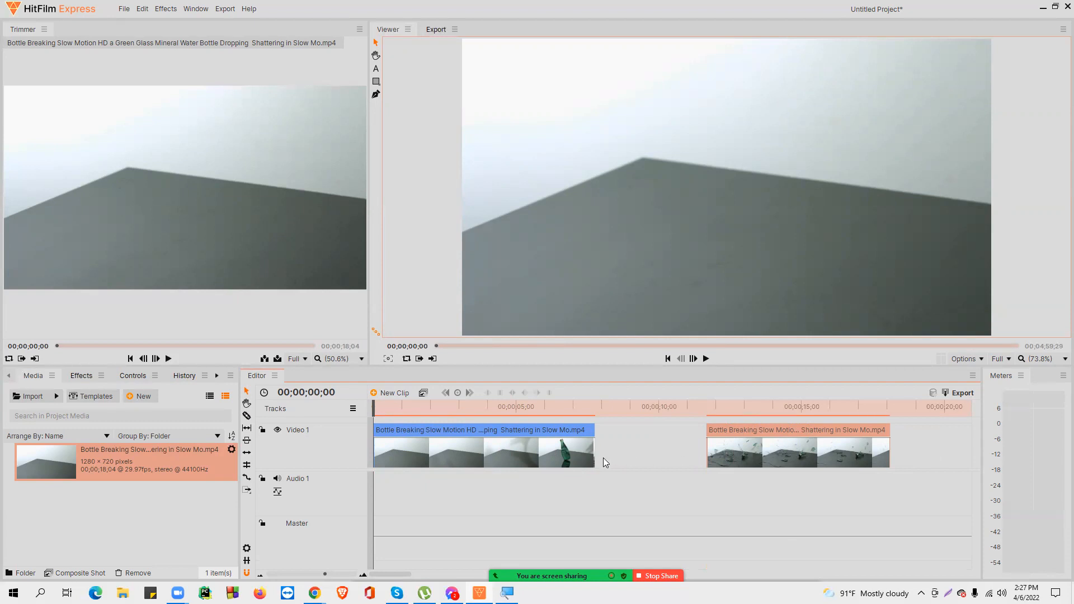
Step: Ripple delete the gap between the two segments, then undo it
click(641, 450)
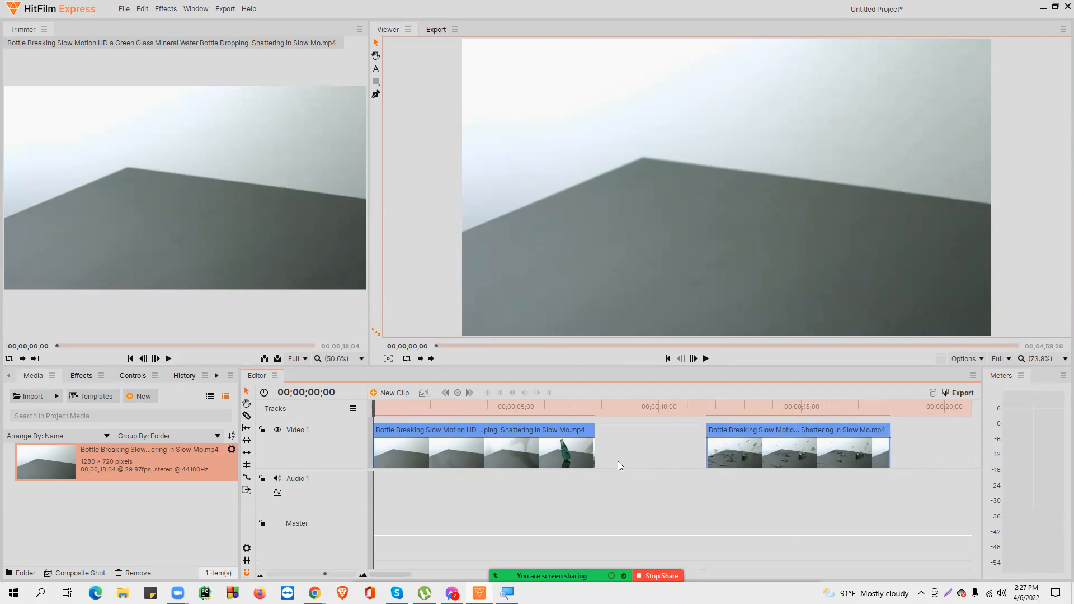
right_click(617, 458)
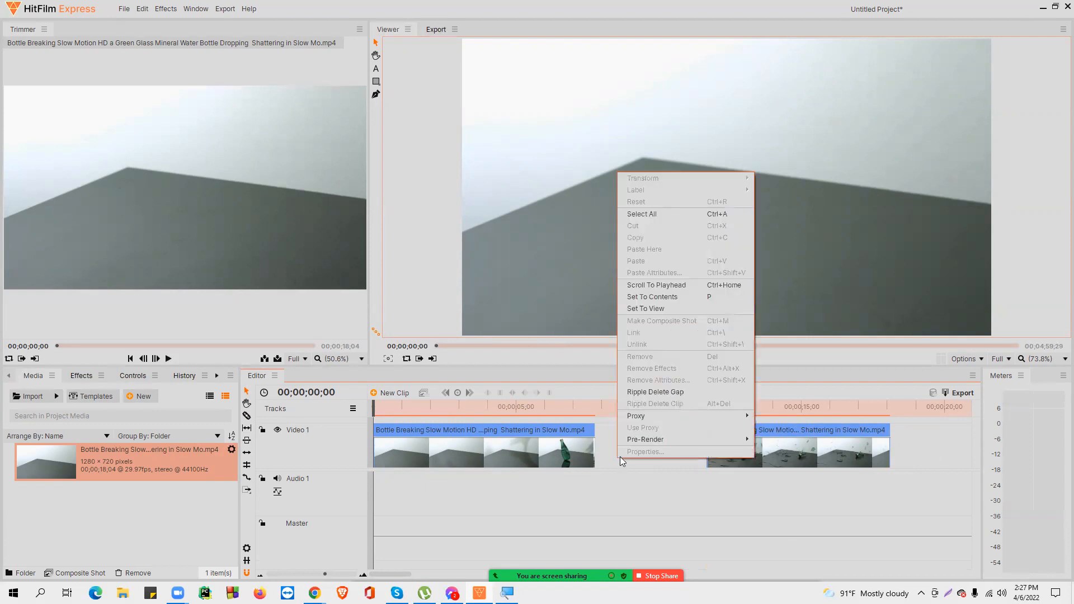
click(650, 393)
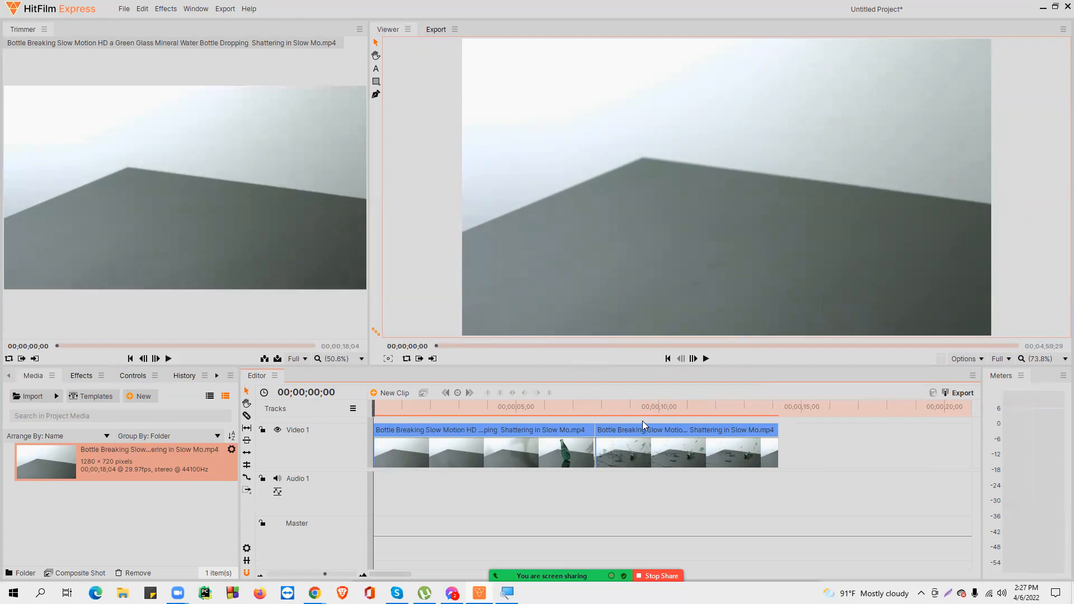
key(ctrl+z)
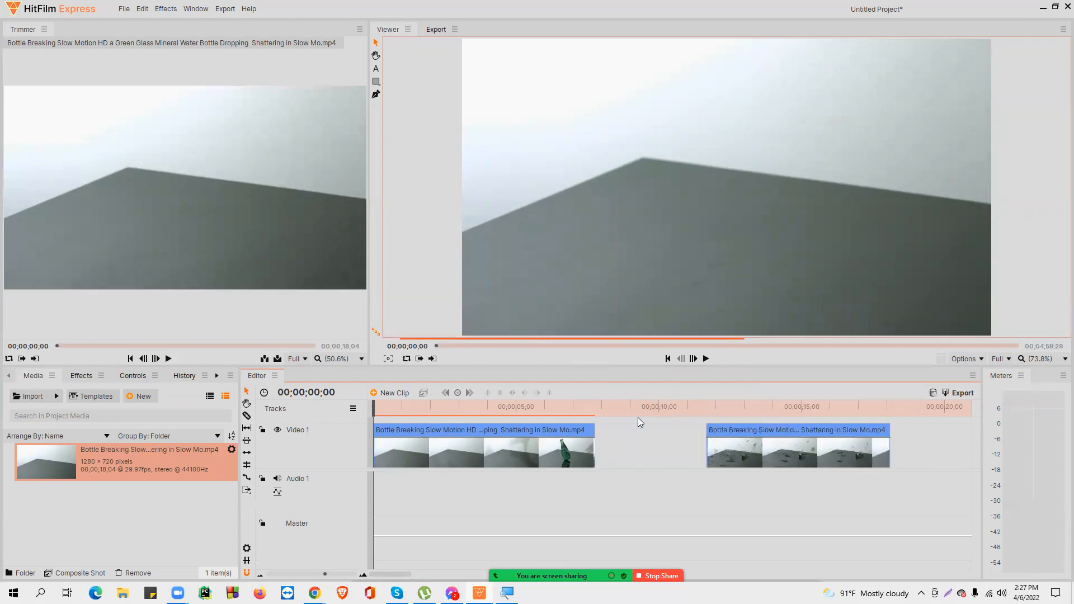
Step: Undo the earlier slice and deletion edits and play back the timeline
key(space)
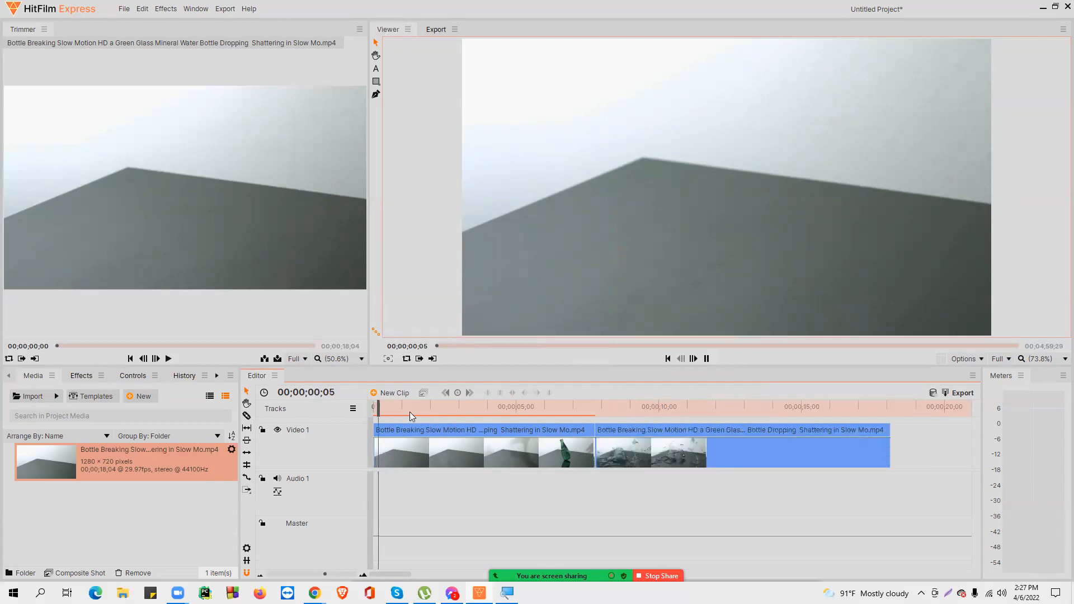
key(ctrl+z)
key(space)
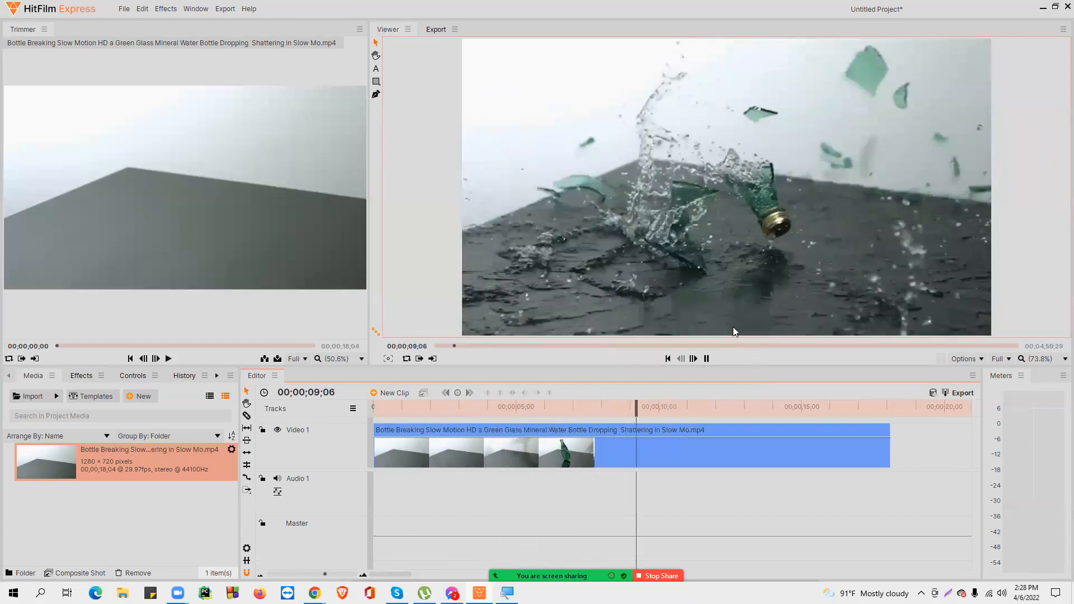
Step: Slice the clip at 00;00;11;17, after the bottle shatters
key(space)
drag(644, 406, 659, 405)
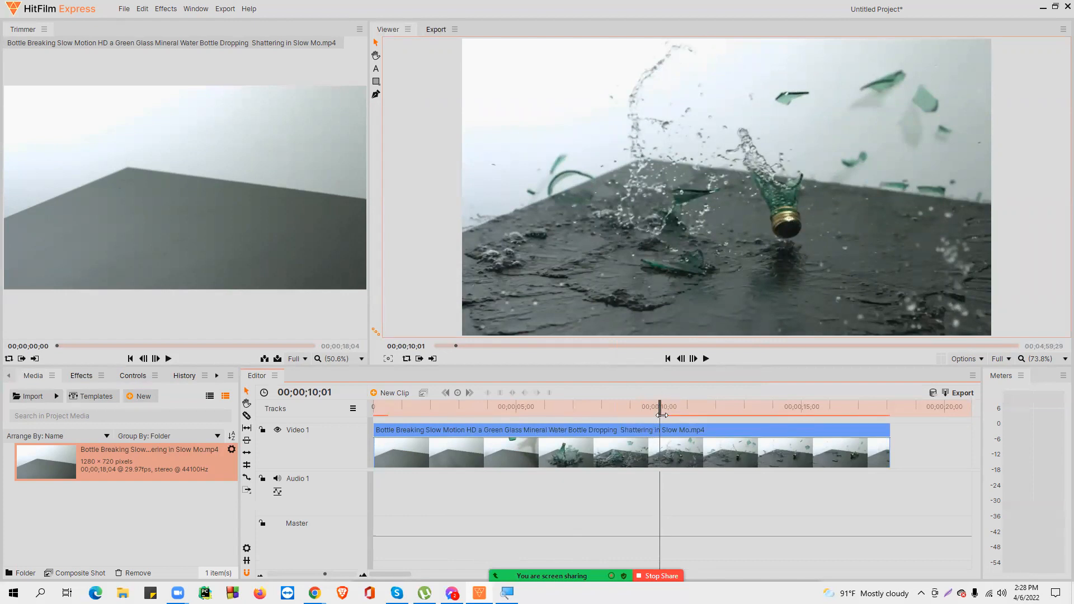
drag(660, 404, 704, 412)
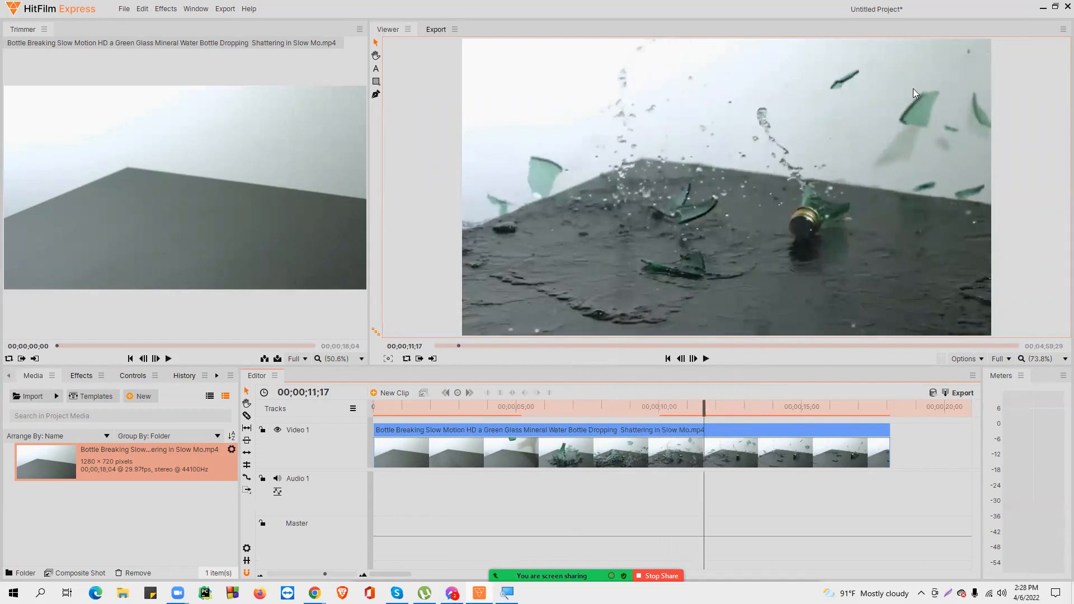
click(246, 416)
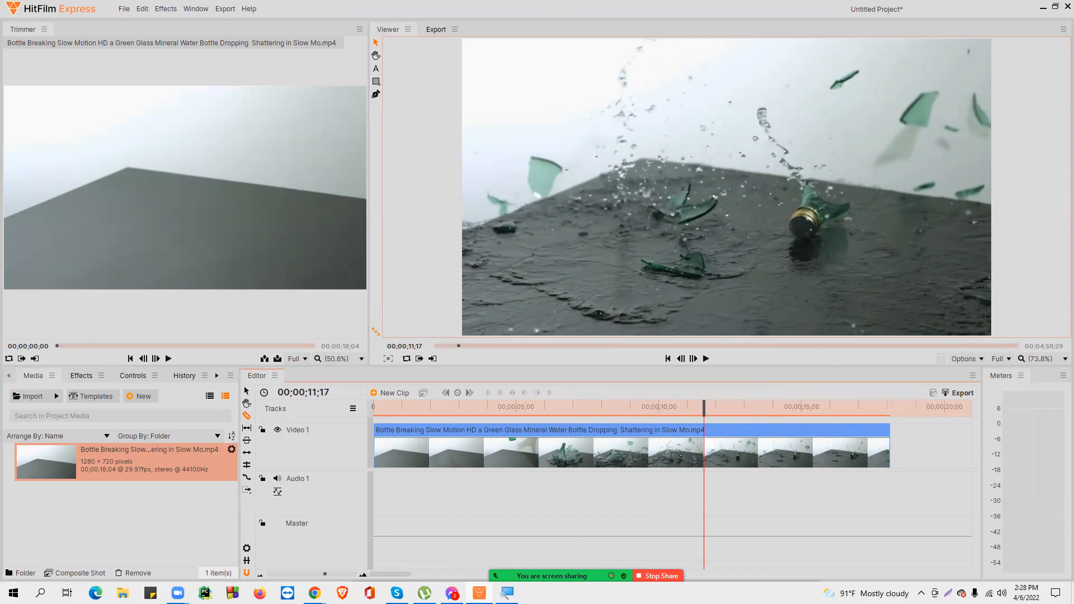
click(704, 447)
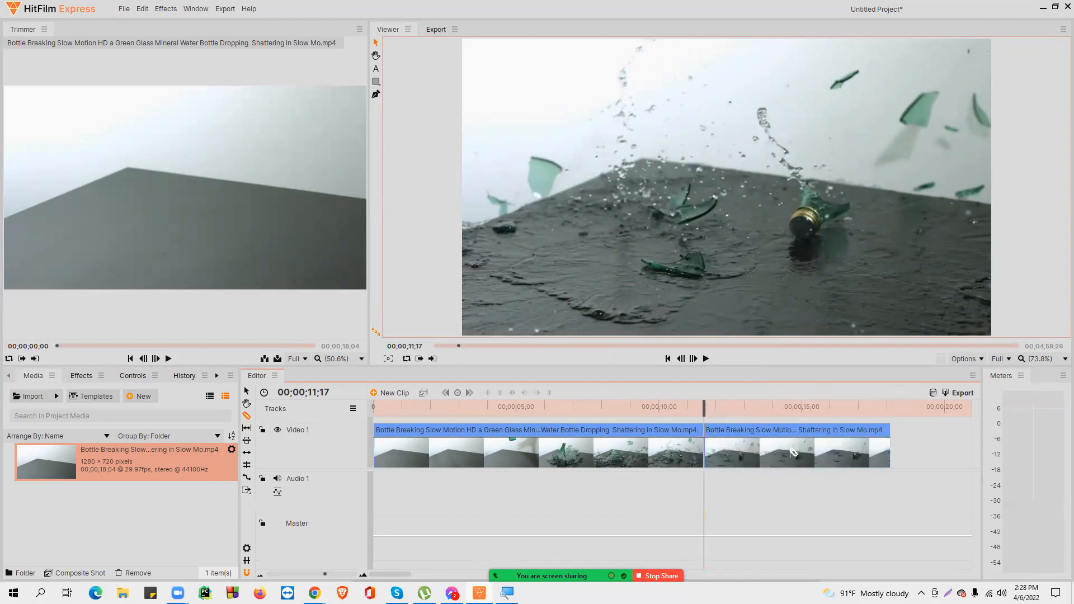
Step: Delete the segment after the 00;00;11;17 cut
click(247, 392)
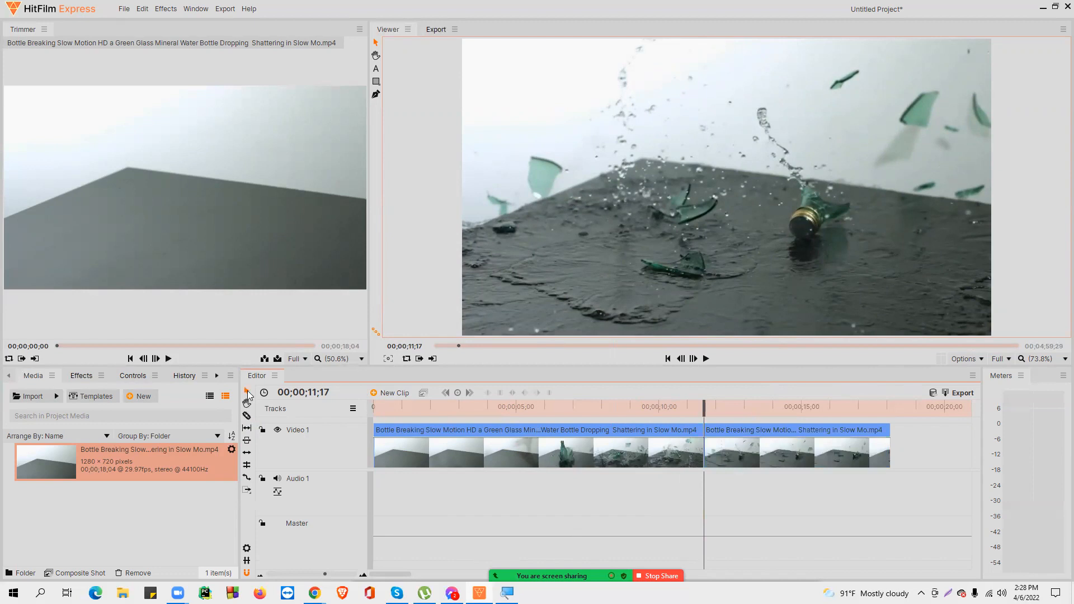
click(757, 454)
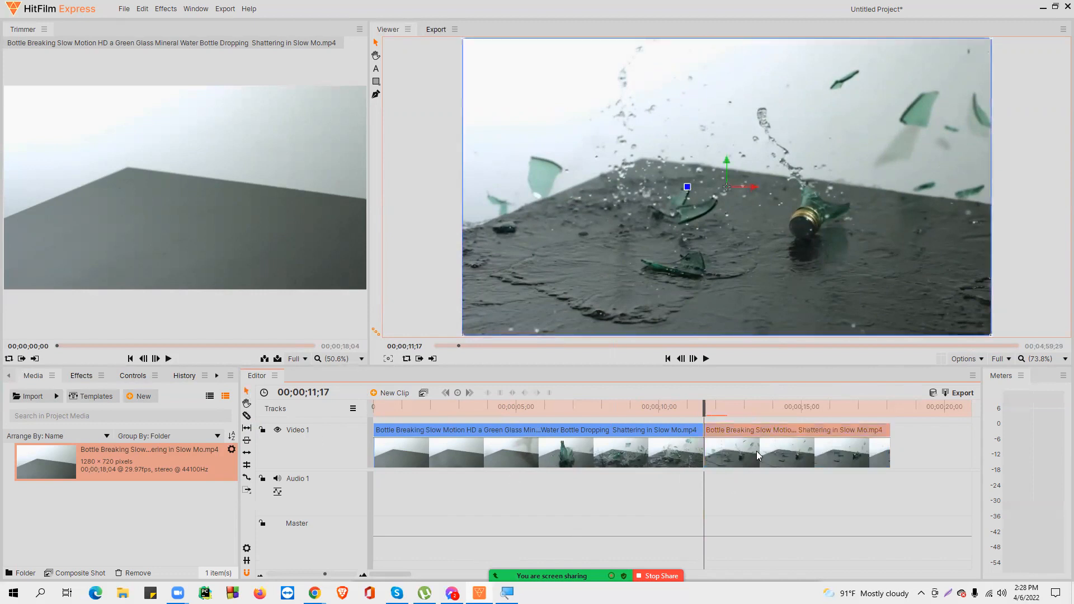
key(Delete)
Step: Slice the clip at 00;00;02;12 and delete the opening segment before the cut
drag(703, 408, 441, 425)
click(247, 417)
click(442, 448)
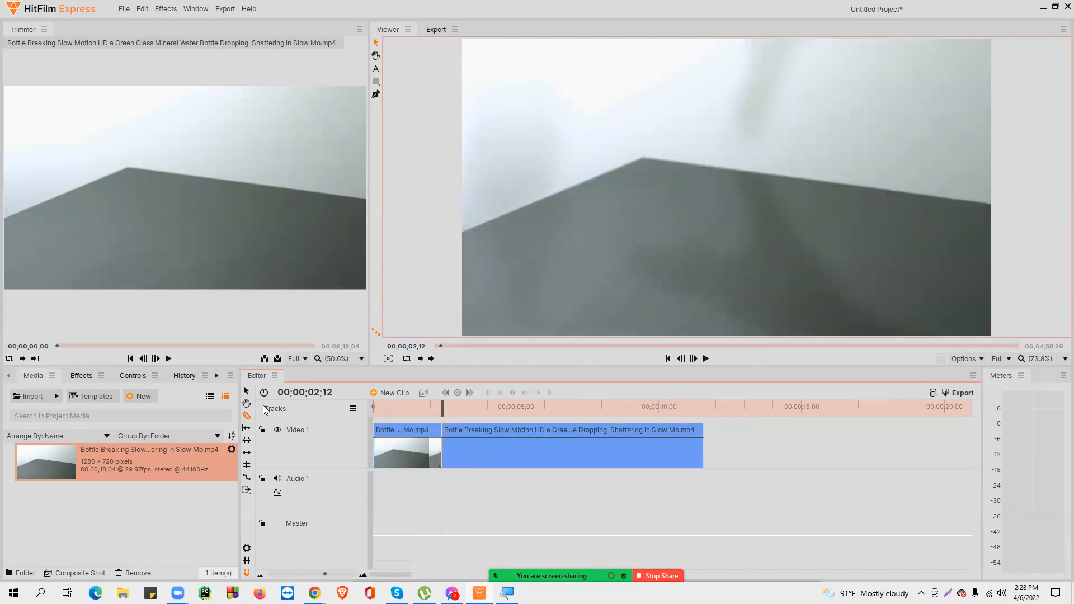
click(246, 391)
click(411, 453)
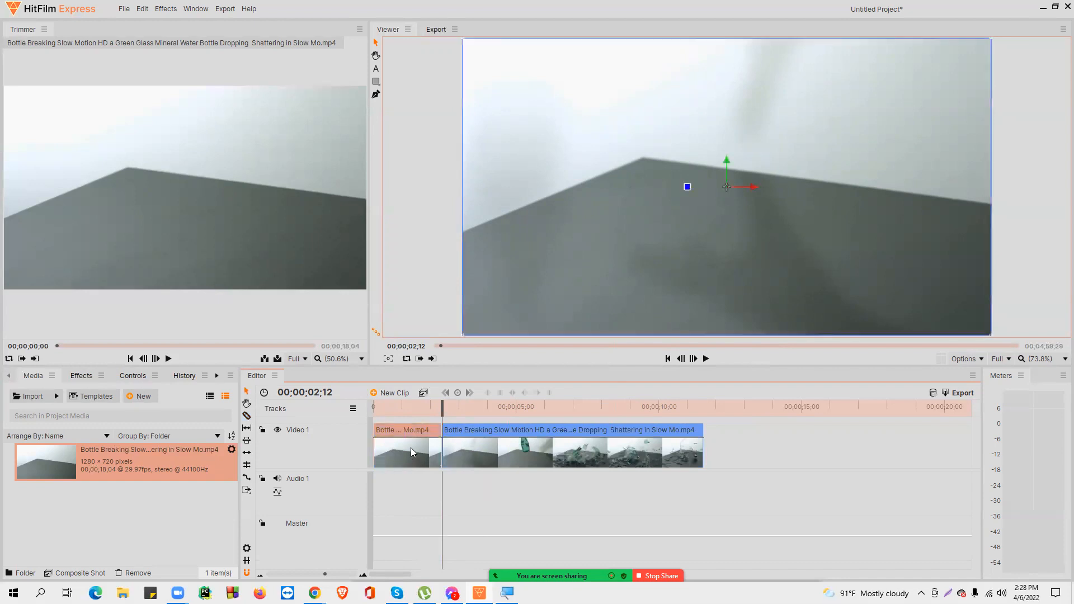
key(Delete)
Step: Ripple delete the empty gap at the start of the timeline so the clip begins at zero
right_click(408, 446)
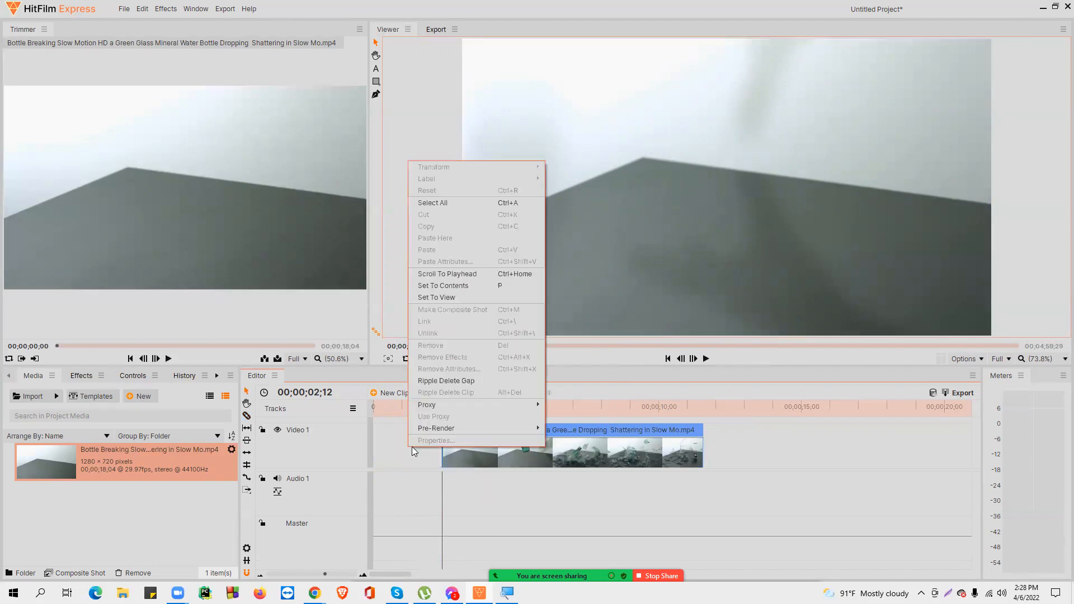
click(459, 381)
Step: Paste a copy of the trimmed clip on Video 1 at 00;00;12;06
drag(442, 404, 633, 409)
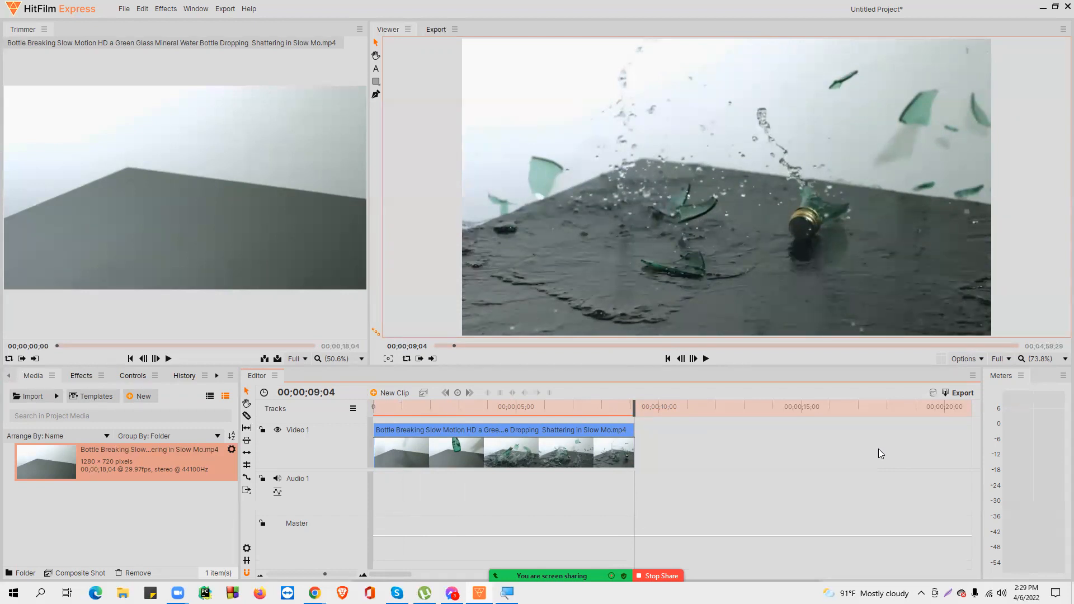
click(509, 457)
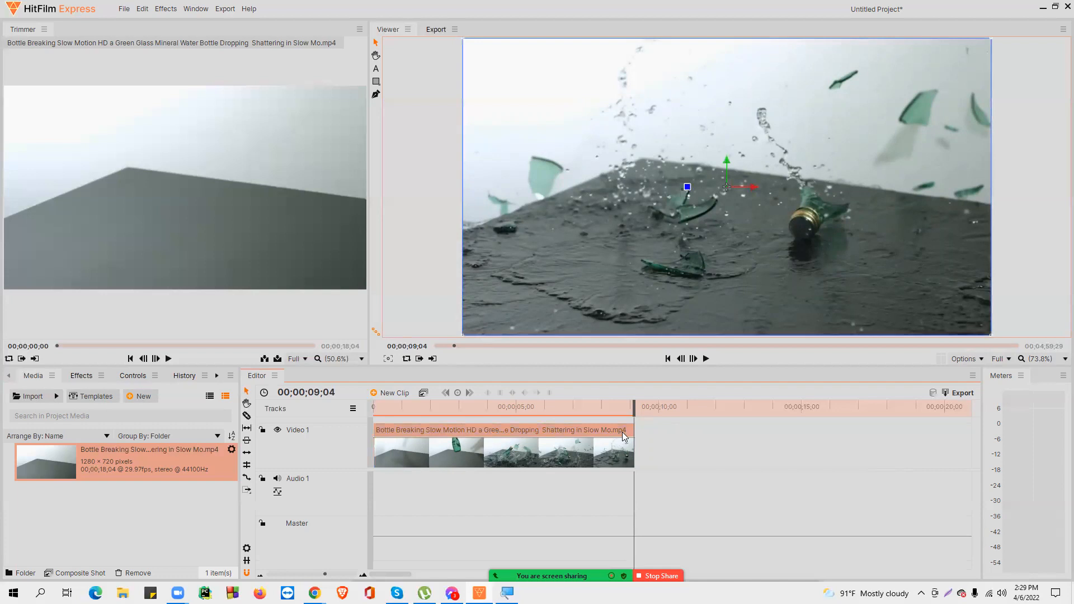
mouse_move(634, 414)
mouse_down()
mouse_move(618, 411)
mouse_move(634, 411)
mouse_up()
mouse_move(473, 448)
drag(636, 406, 722, 406)
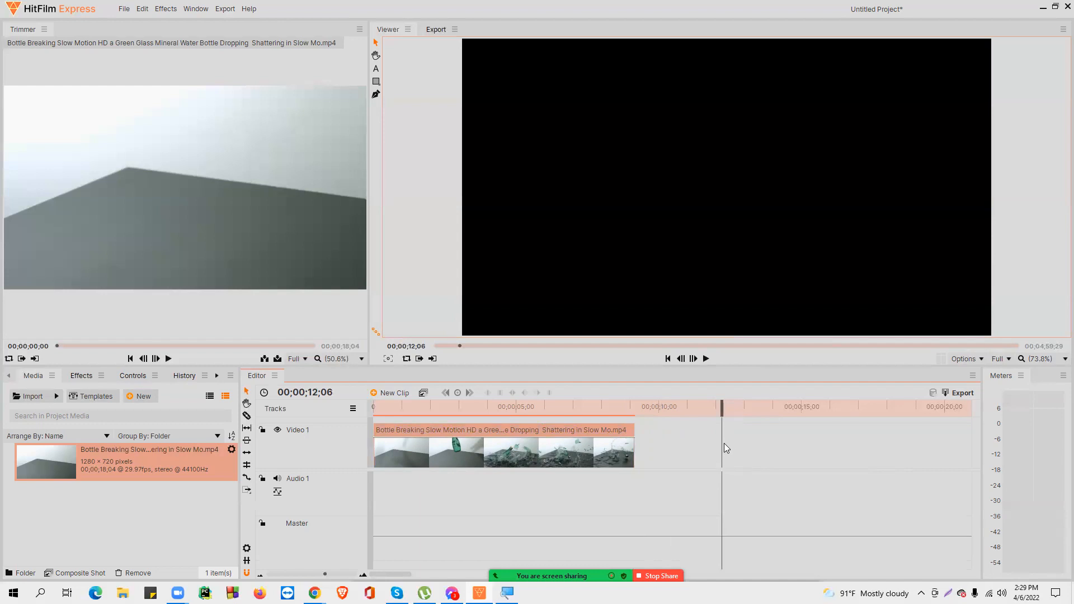
key(ctrl+v)
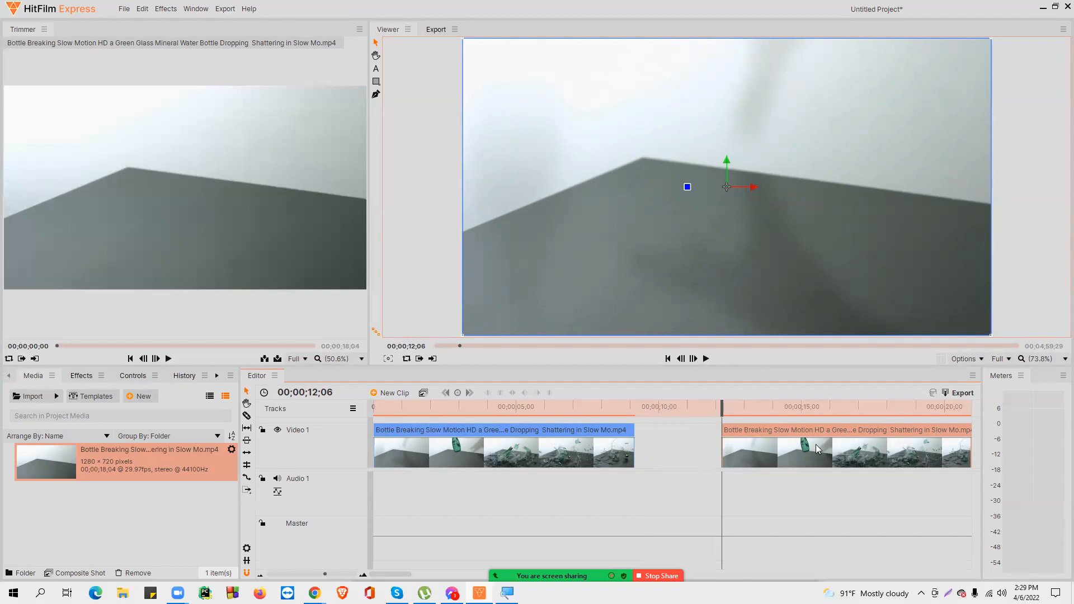
Step: Ripple delete the gap between the two clips so the copy follows the original directly
right_click(672, 448)
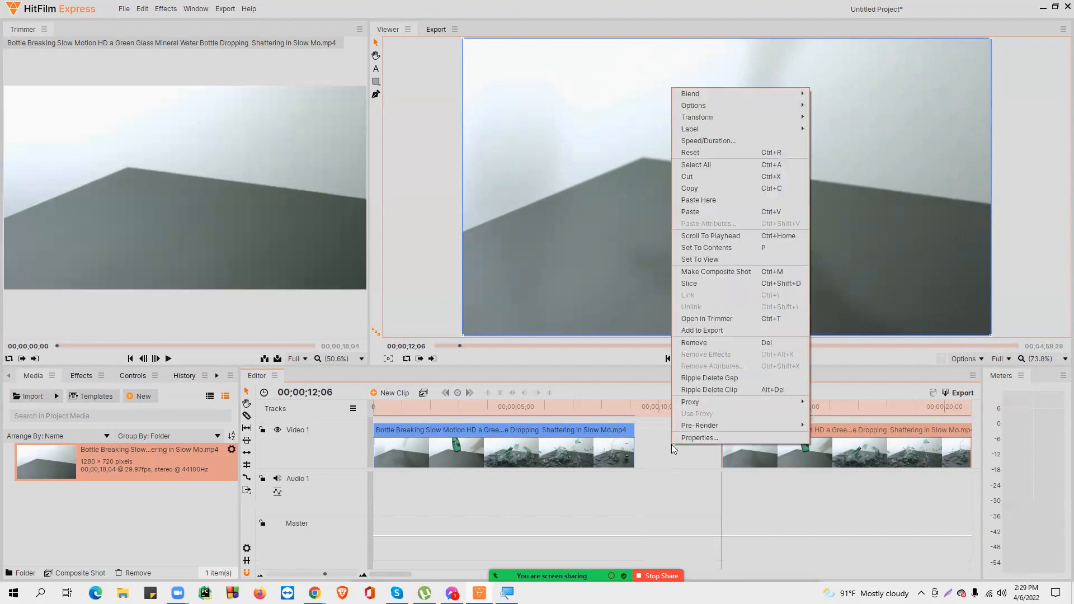
click(699, 377)
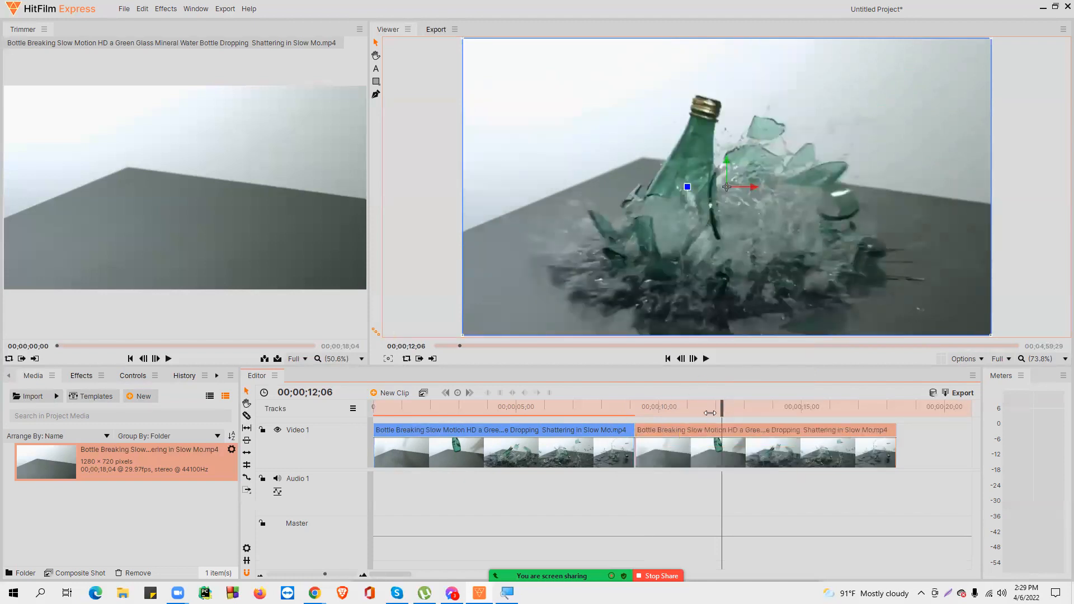
drag(725, 409, 662, 428)
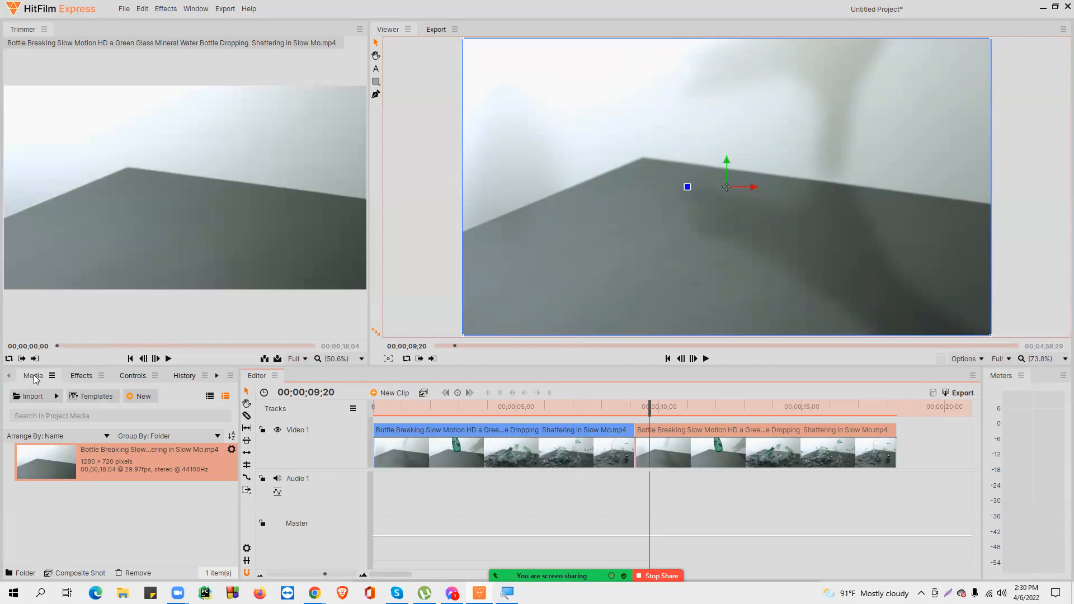
Step: Search the effects for "time" and apply Time Reverse to the second clip
click(82, 376)
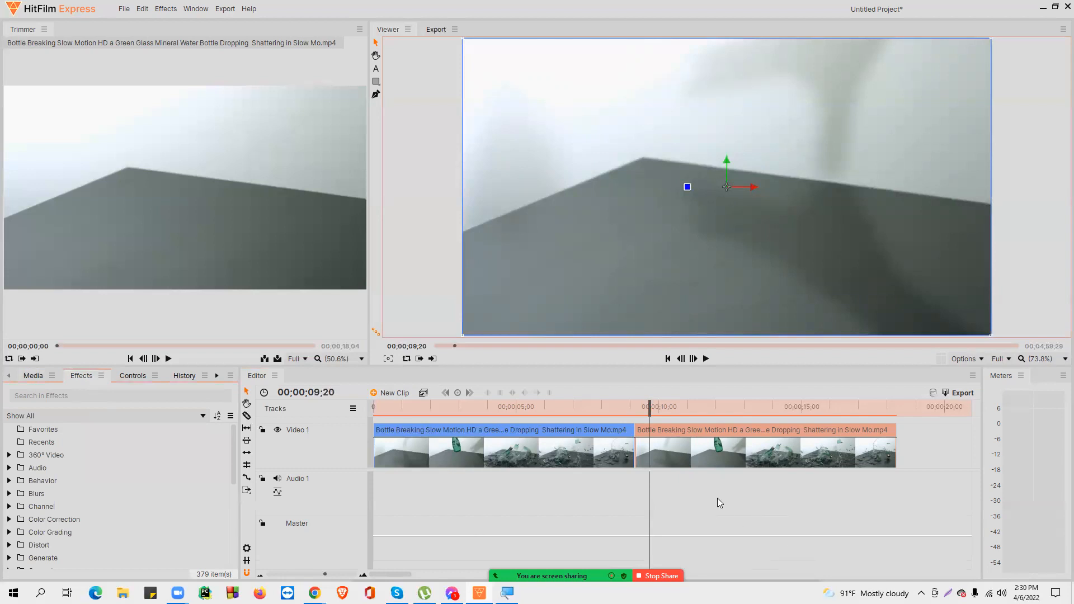
click(711, 448)
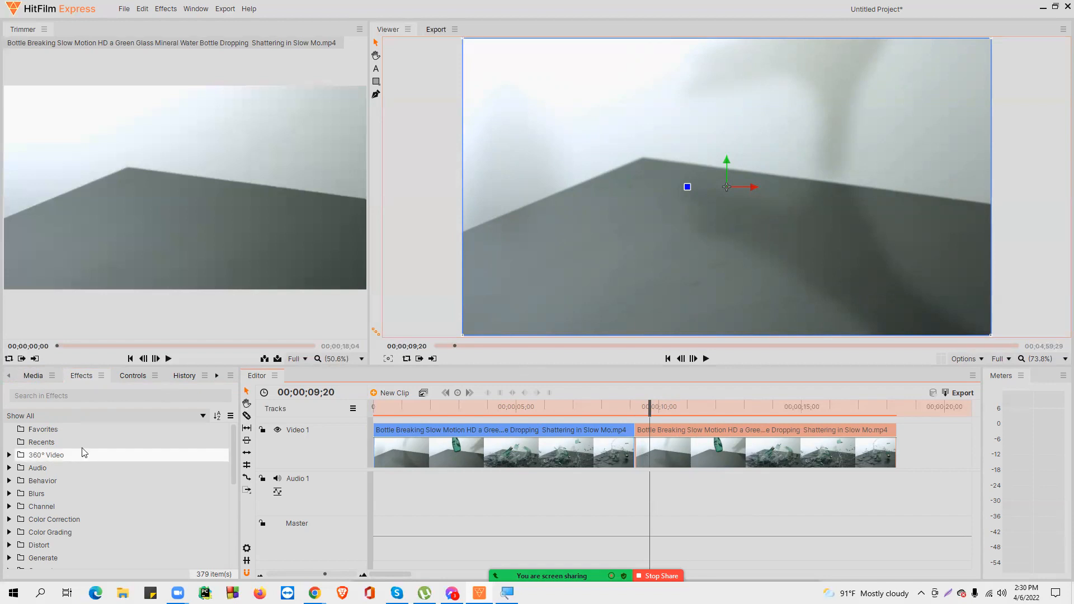
click(61, 393)
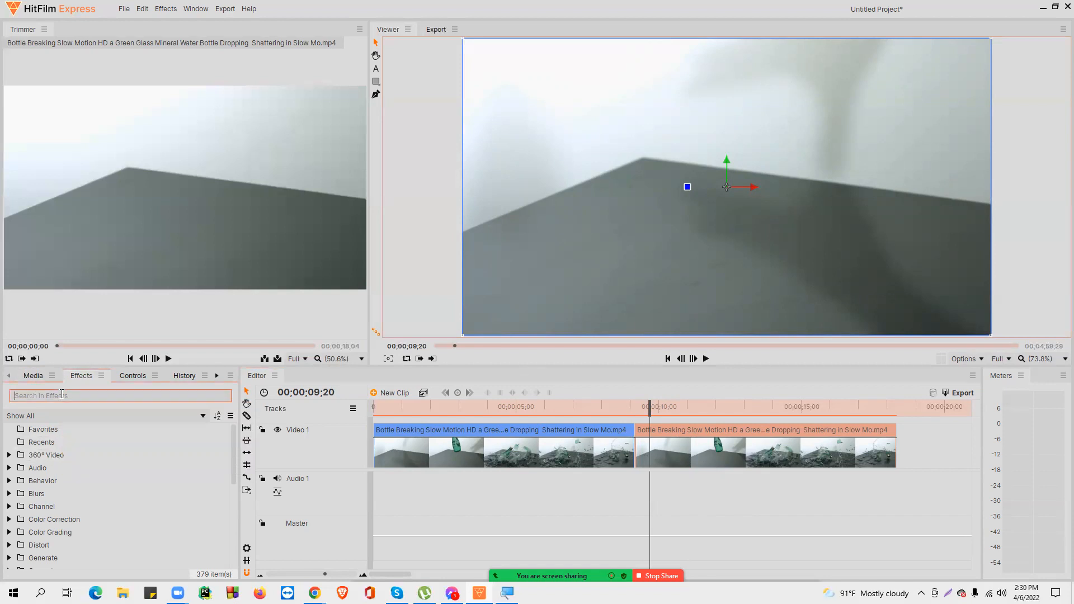
text(time)
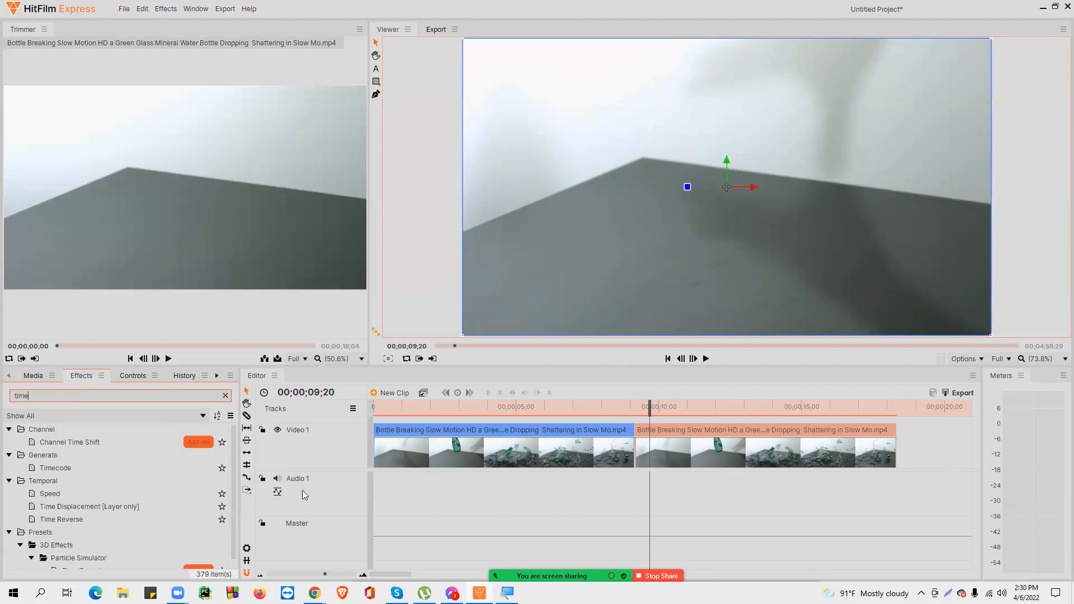
scroll(96, 504, down, 1)
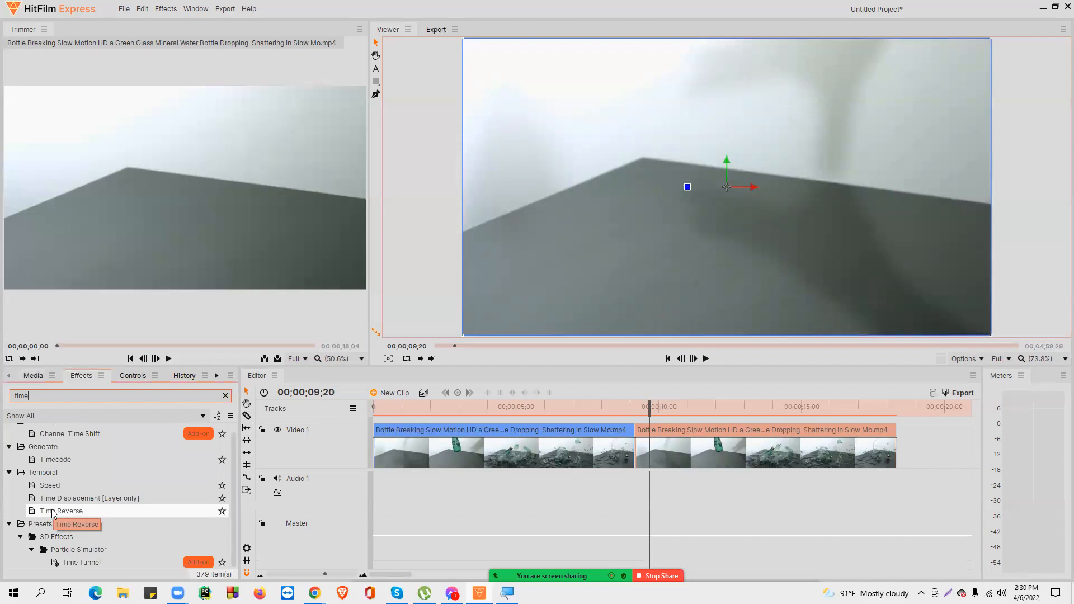
drag(32, 512, 741, 462)
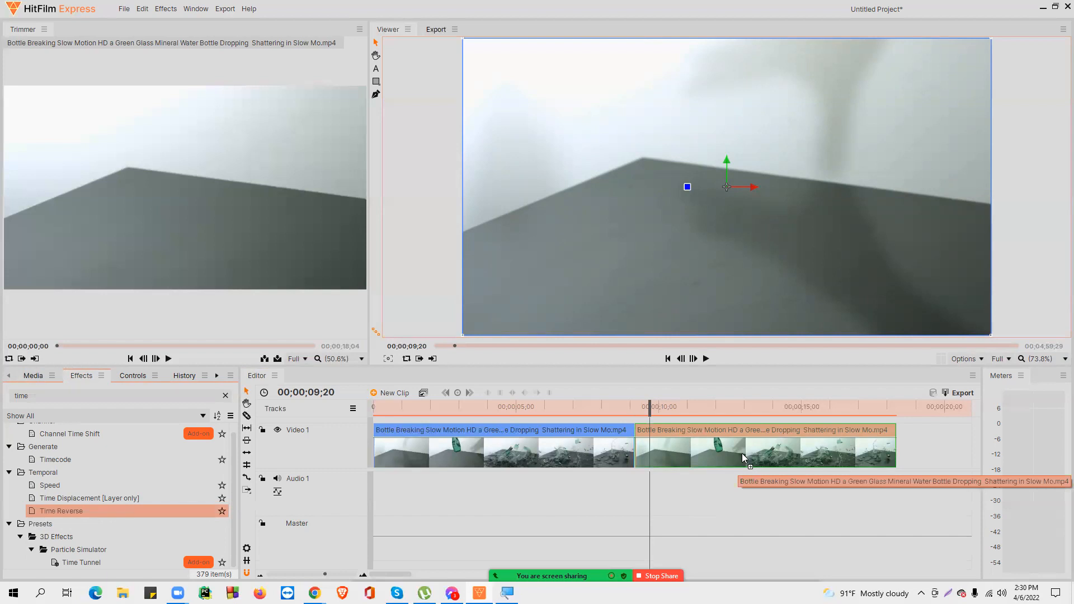
drag(742, 455, 742, 455)
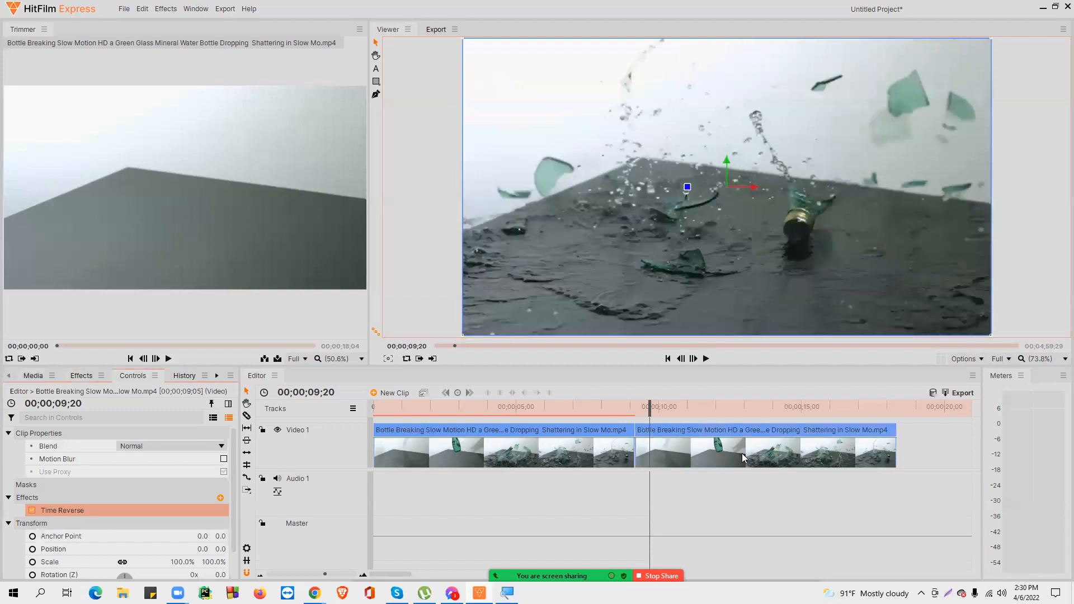
Step: Play back the timeline from the start to review the forward and reversed clips
drag(649, 408, 740, 415)
key(Home)
key(space)
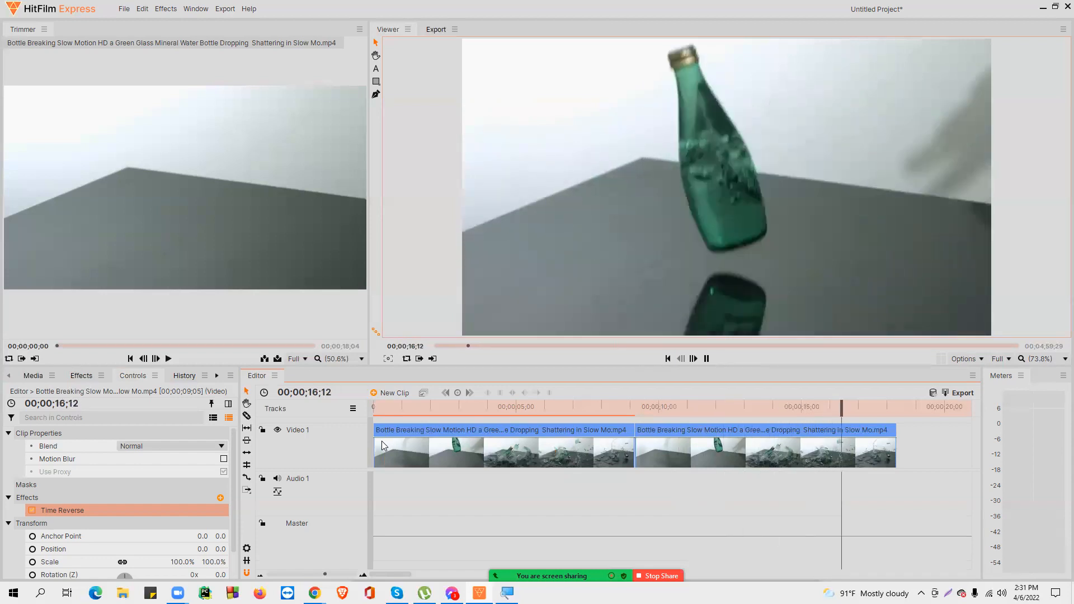
key(space)
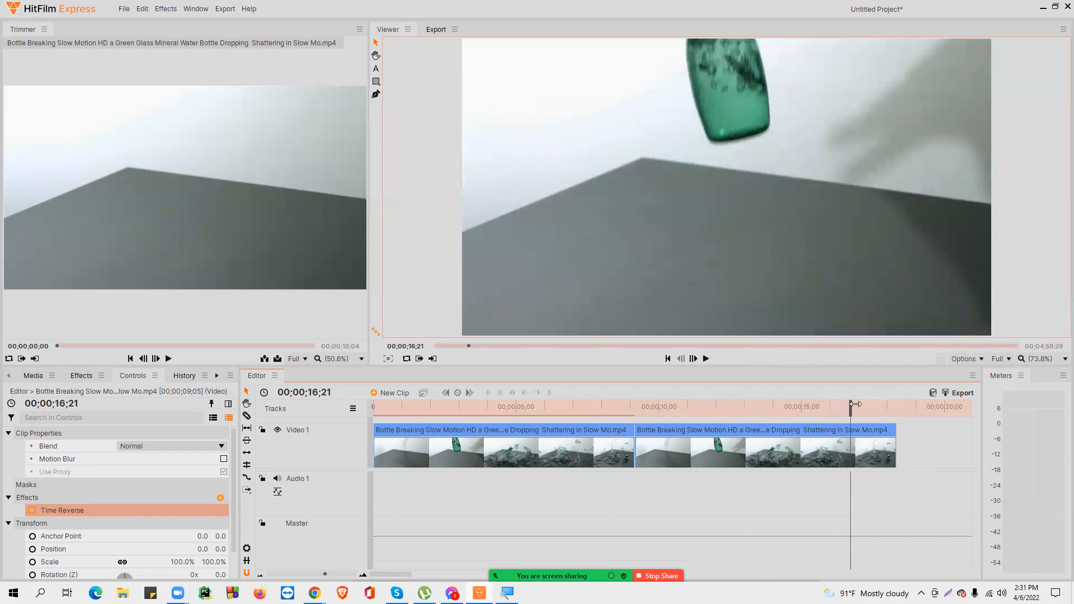
drag(851, 405, 893, 405)
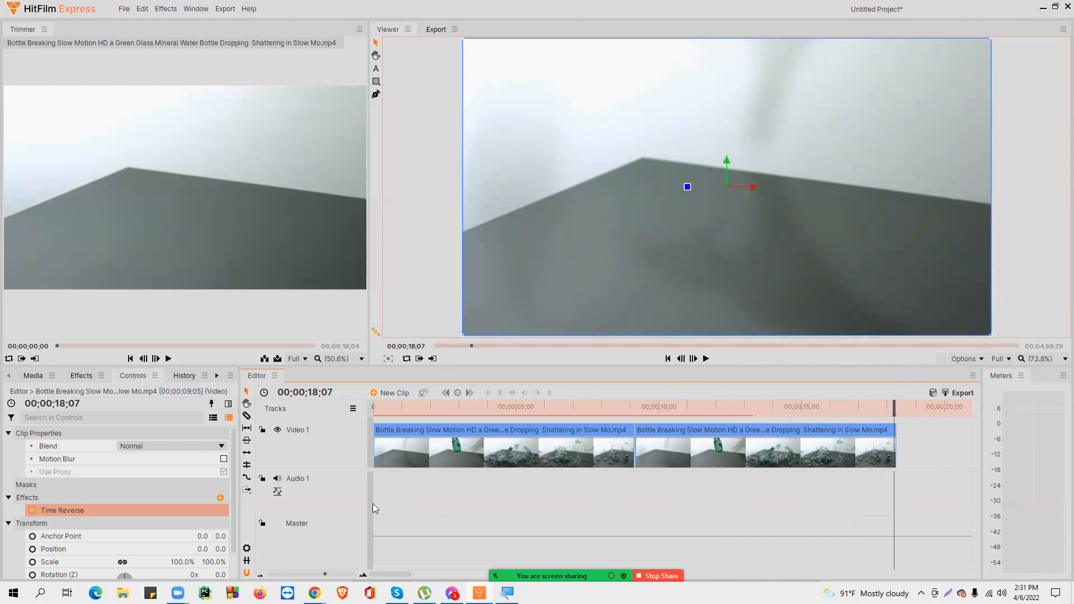
Step: Set the timeline's in/out range to its contents and undo it
mouse_move(324, 576)
mouse_down()
mouse_move(302, 576)
mouse_move(312, 574)
mouse_up()
mouse_move(520, 411)
mouse_down()
mouse_move(480, 412)
mouse_move(520, 415)
mouse_up()
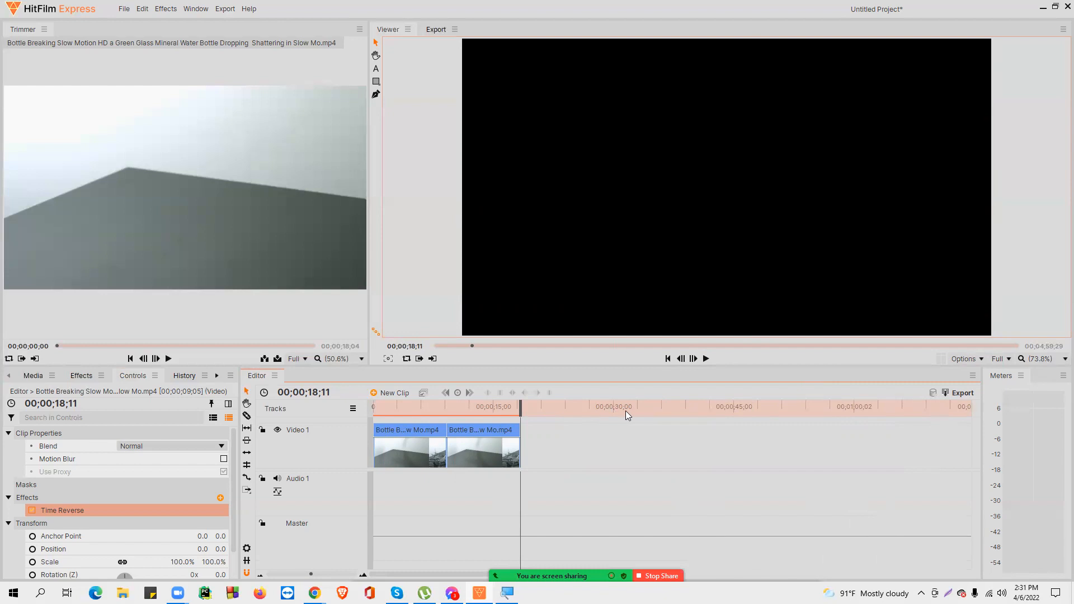
drag(515, 408, 824, 403)
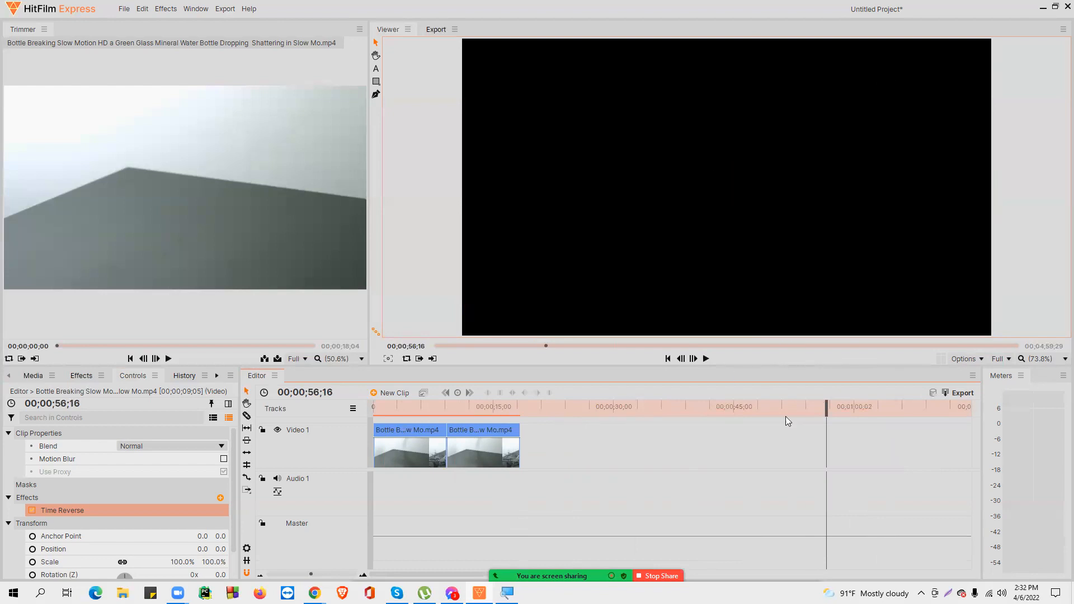
drag(826, 406, 566, 407)
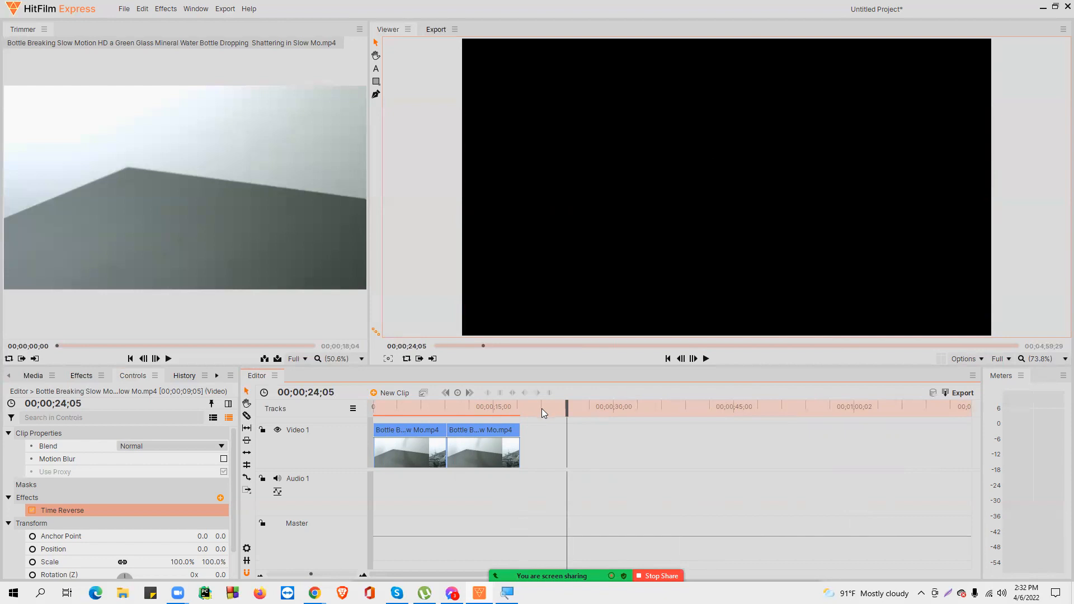
drag(566, 412, 519, 410)
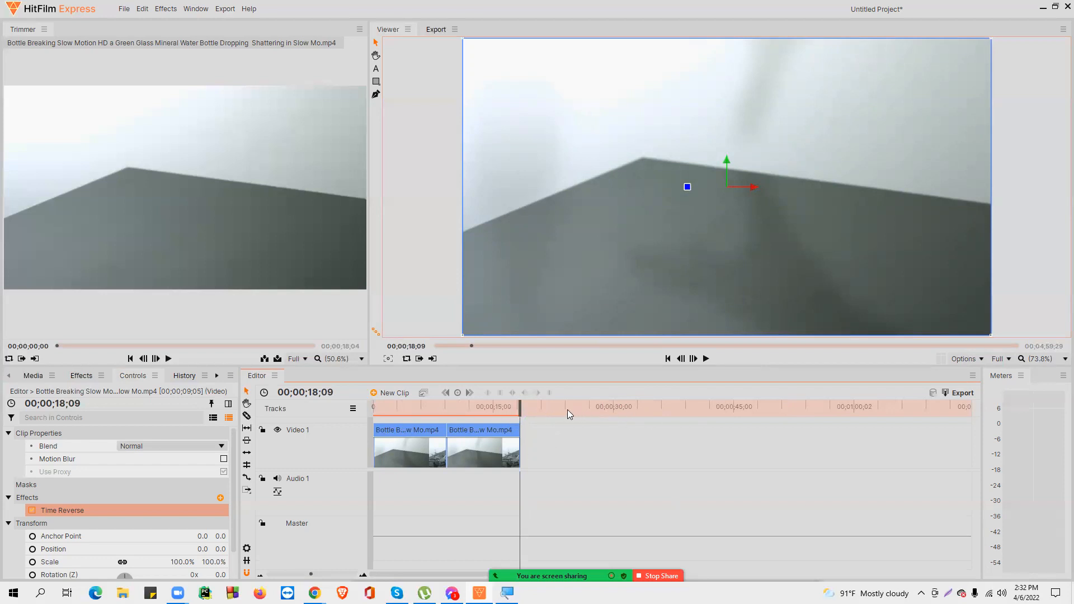
right_click(644, 413)
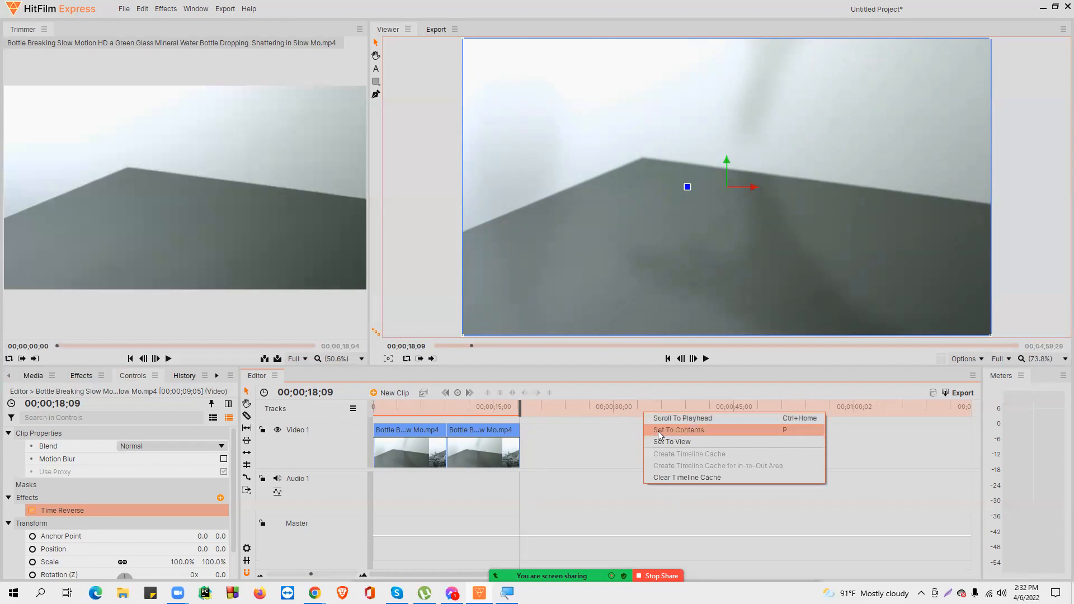
click(690, 431)
drag(521, 407, 568, 407)
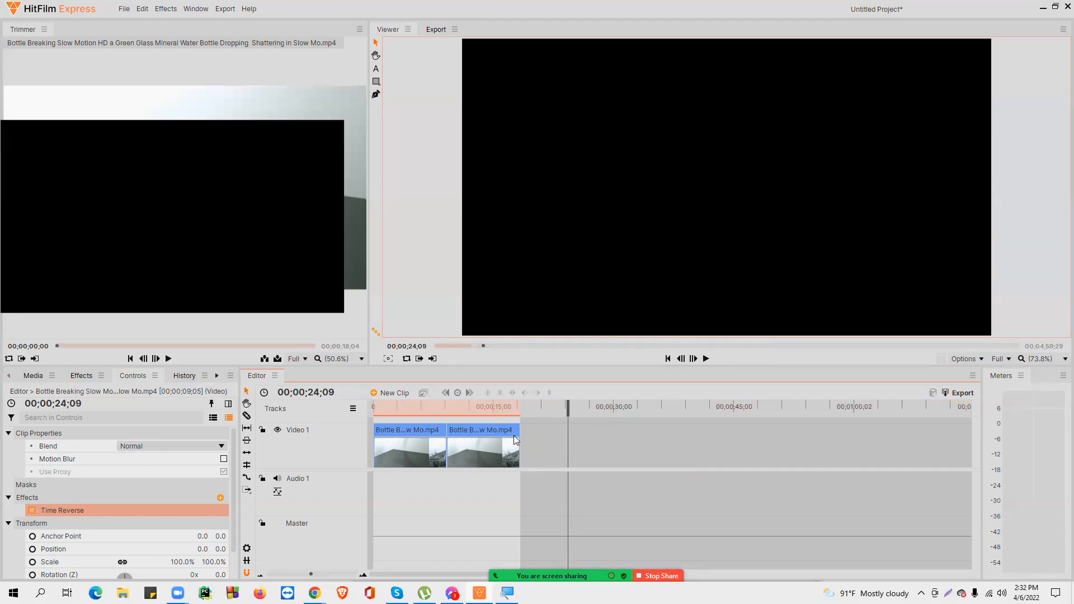
key(ctrl+z)
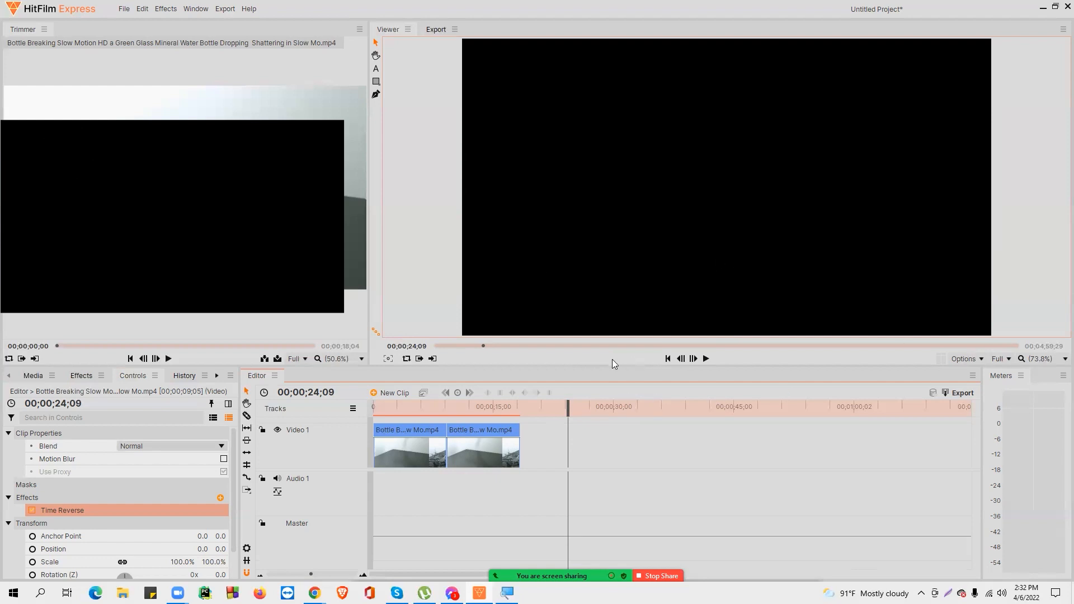
Step: Select the reversed clip and set the timeline's in/out range to the timeline contents
drag(567, 409, 519, 408)
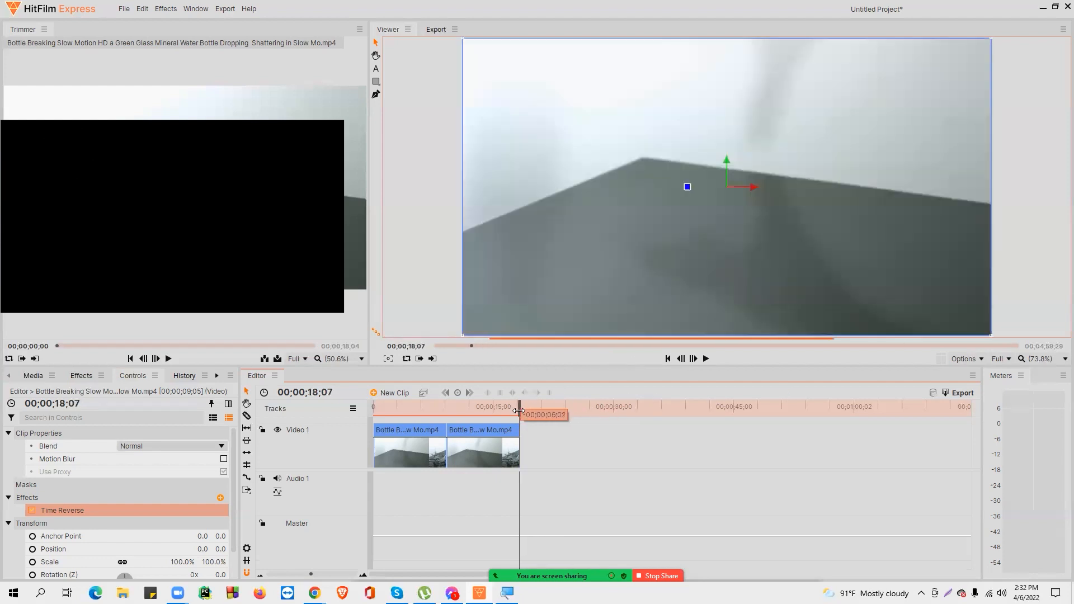
click(471, 451)
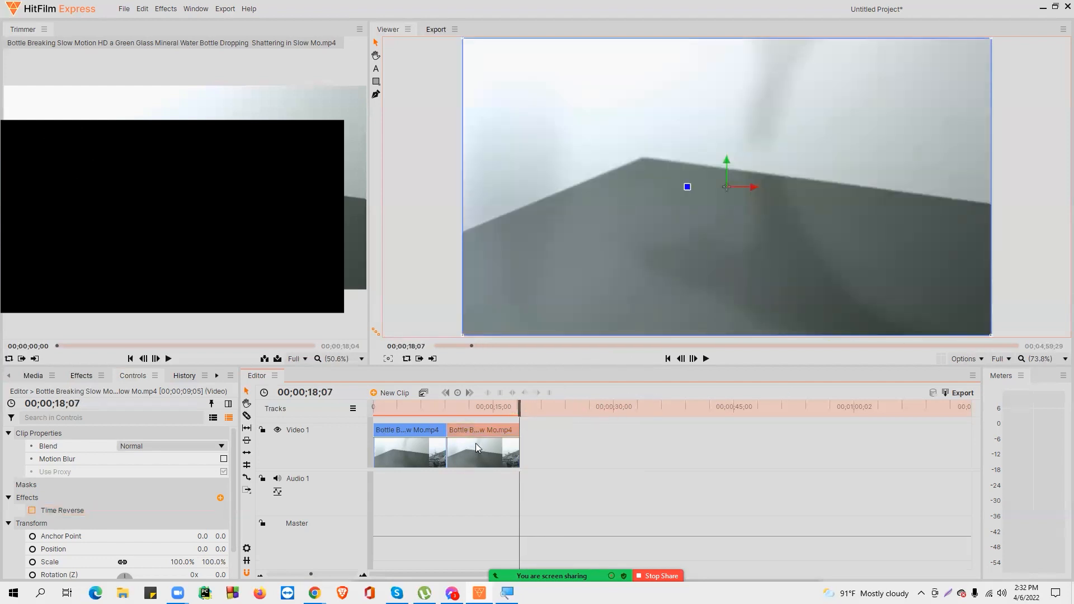
right_click(544, 412)
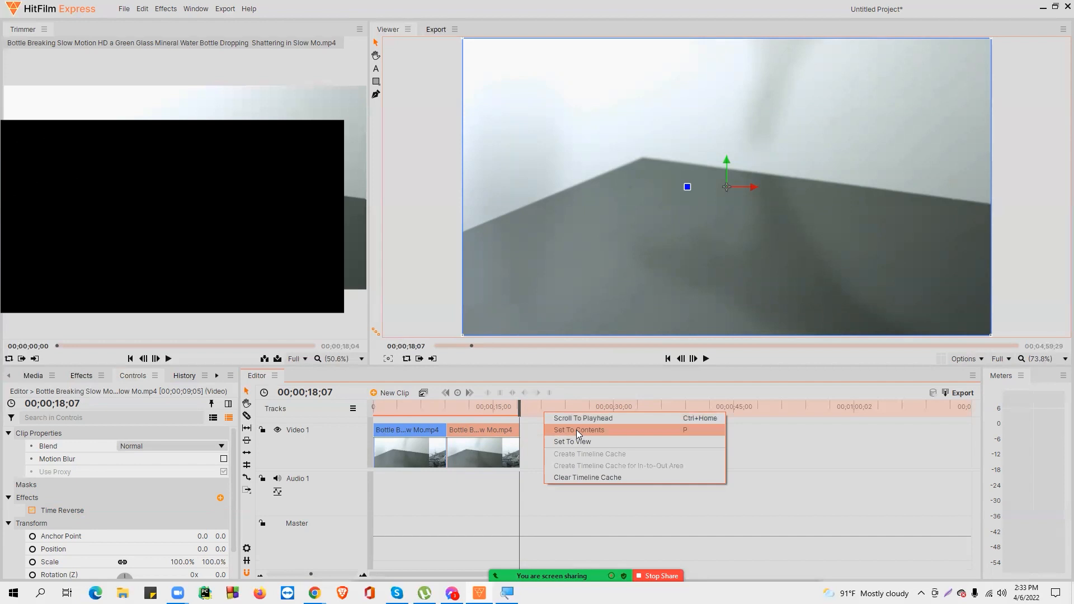
click(576, 430)
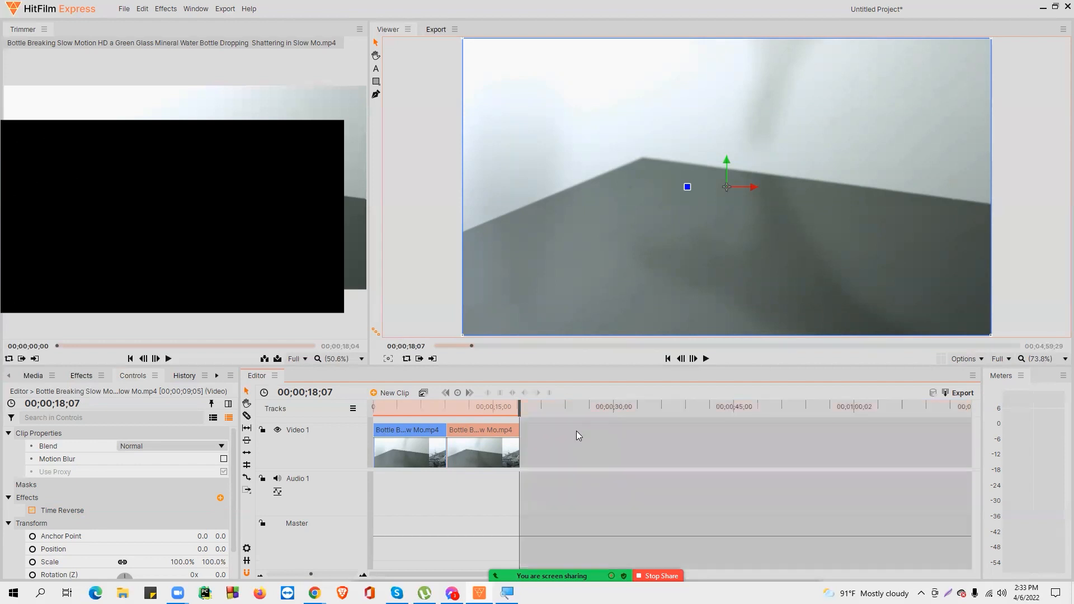
drag(520, 413, 522, 412)
Step: Export the timeline to an MP4 file named Re on the Desktop
click(962, 394)
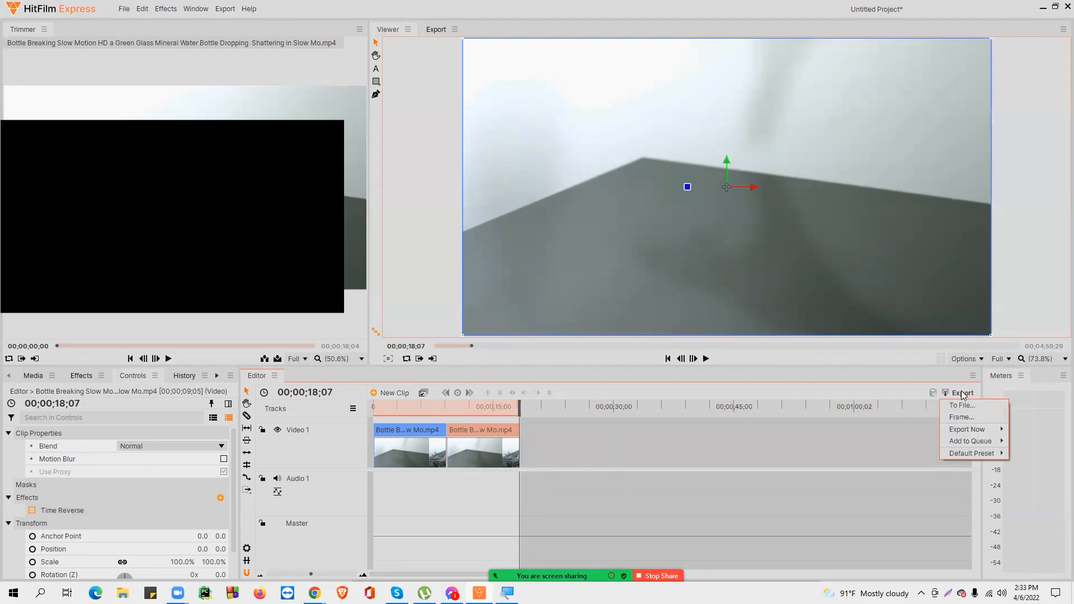
click(962, 406)
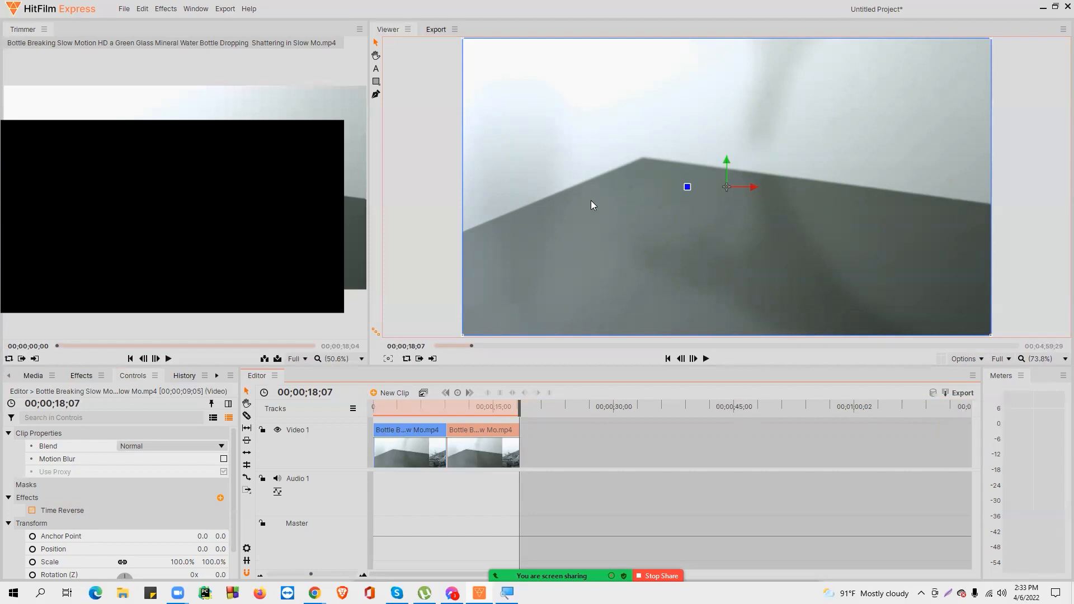
drag(556, 35, 656, 36)
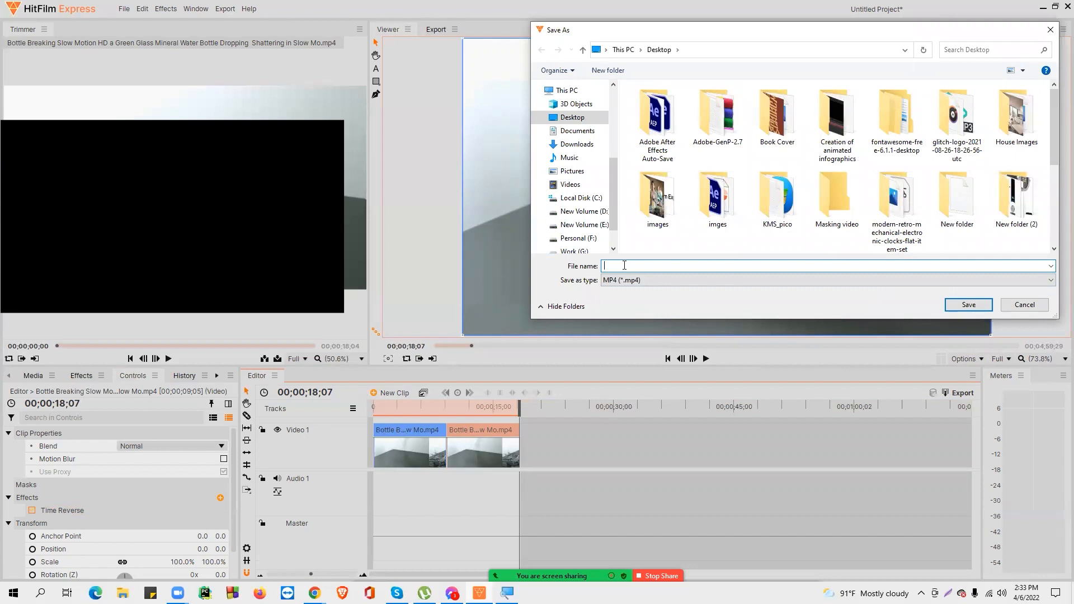
text(Re)
click(807, 305)
click(968, 305)
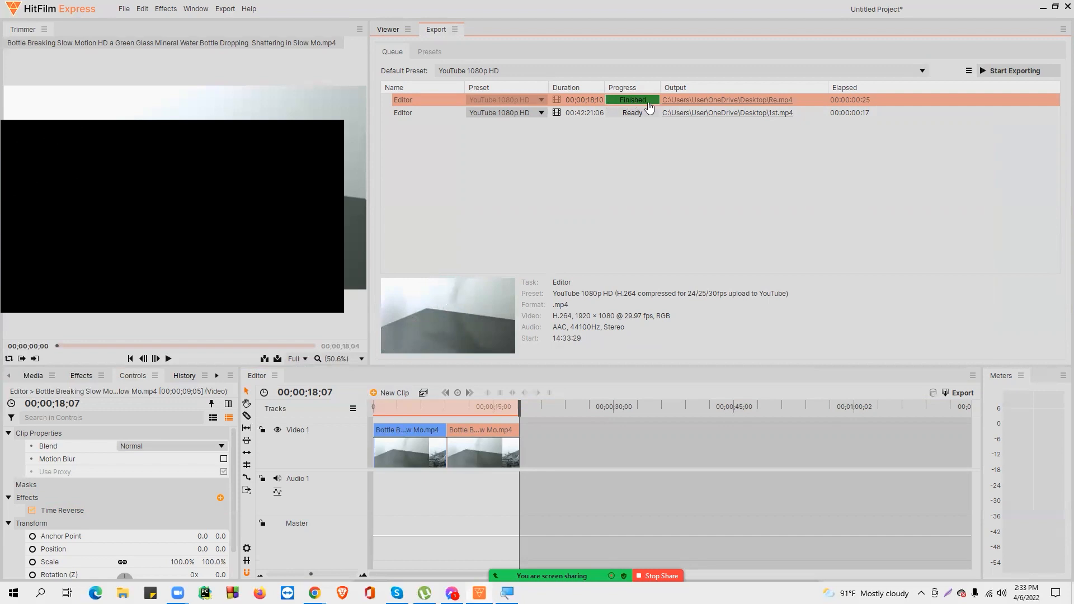
Step: Switch to the desktop and open the exported Re.mp4 in VLC media player, playing it full screen
key(super+d)
drag(586, 361, 756, 136)
right_click(743, 135)
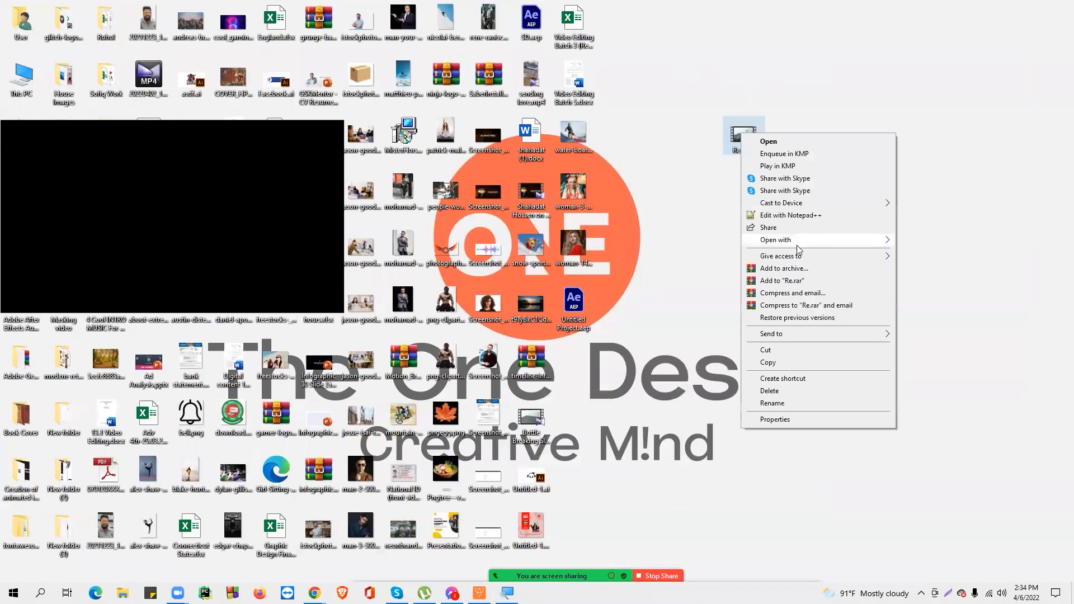
mouse_move(815, 239)
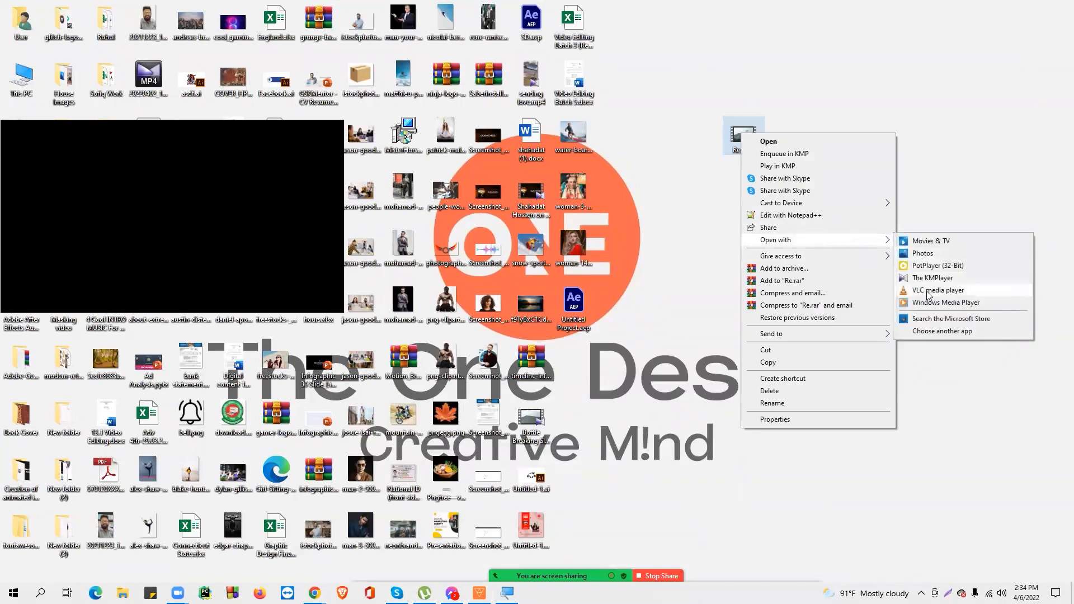
click(938, 290)
double_click(600, 249)
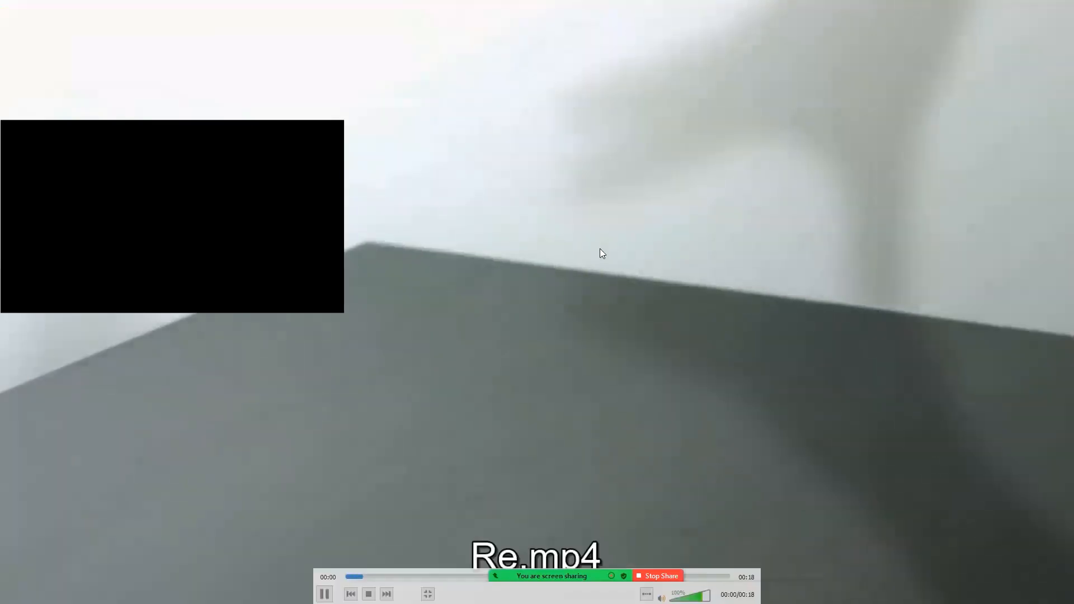
click(651, 359)
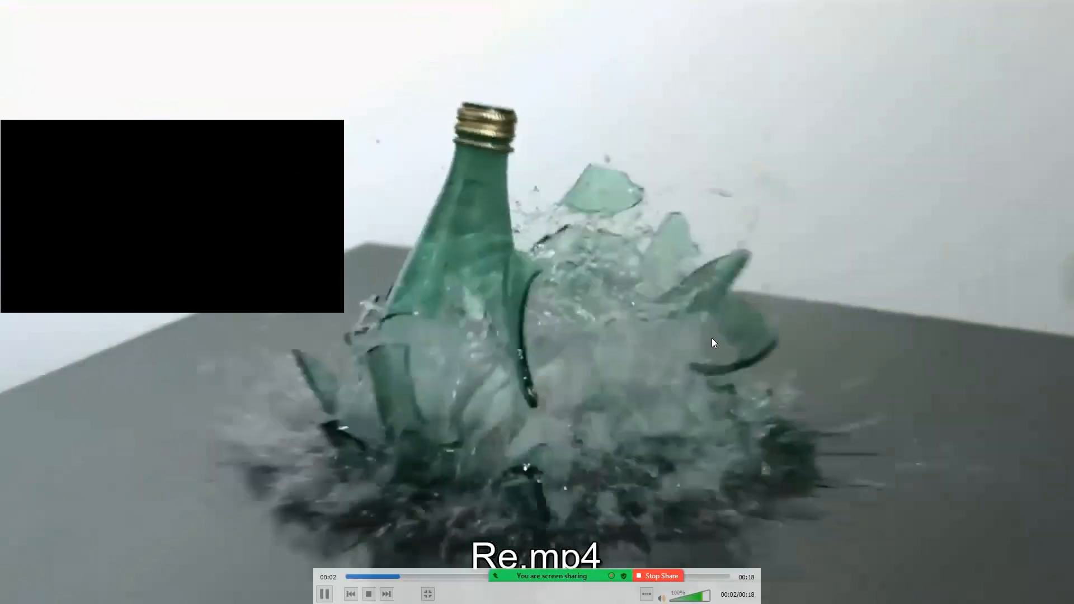